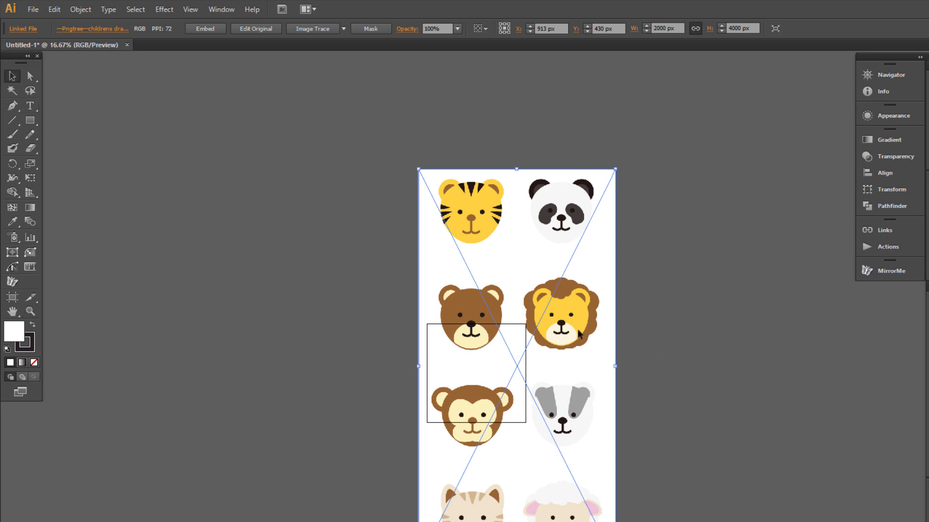
# With the linked animal-faces image placed and selected, open the Object menu.
pyautogui.click(80, 9)
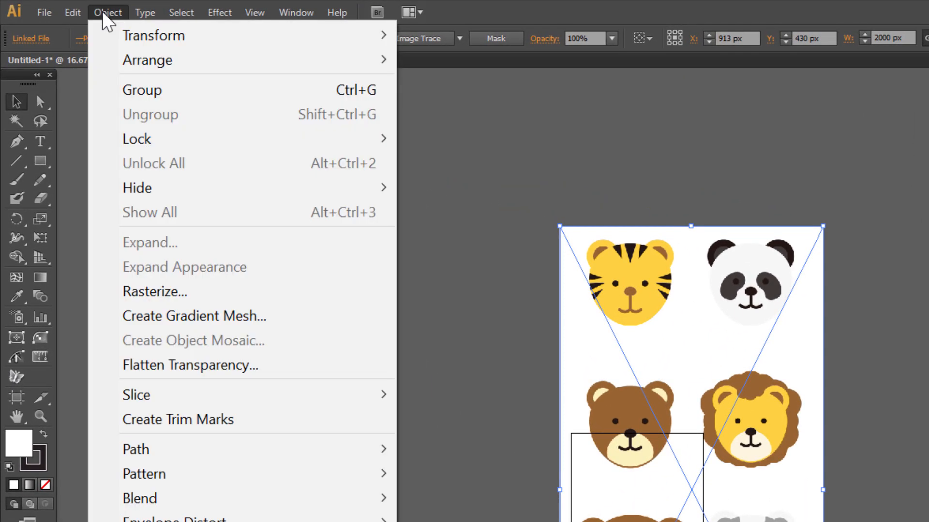
# Rasterize the animal-faces image at default settings and scale it proportionally to 1000 px wide.
pyautogui.click(173, 292)
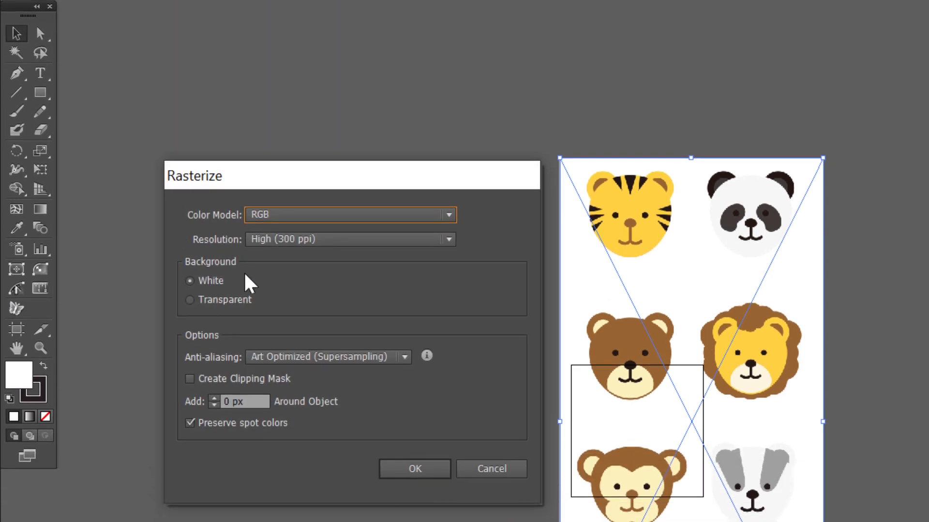
pyautogui.click(411, 473)
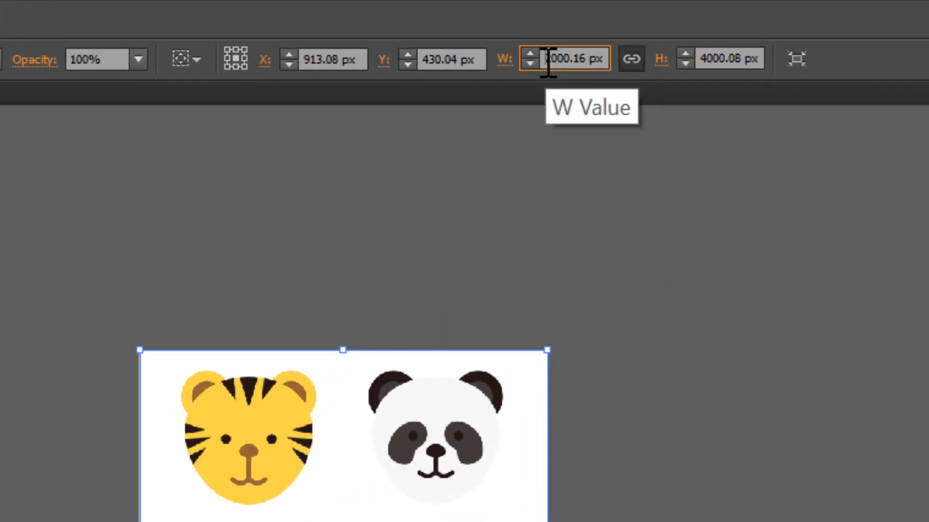
pyautogui.click(566, 59)
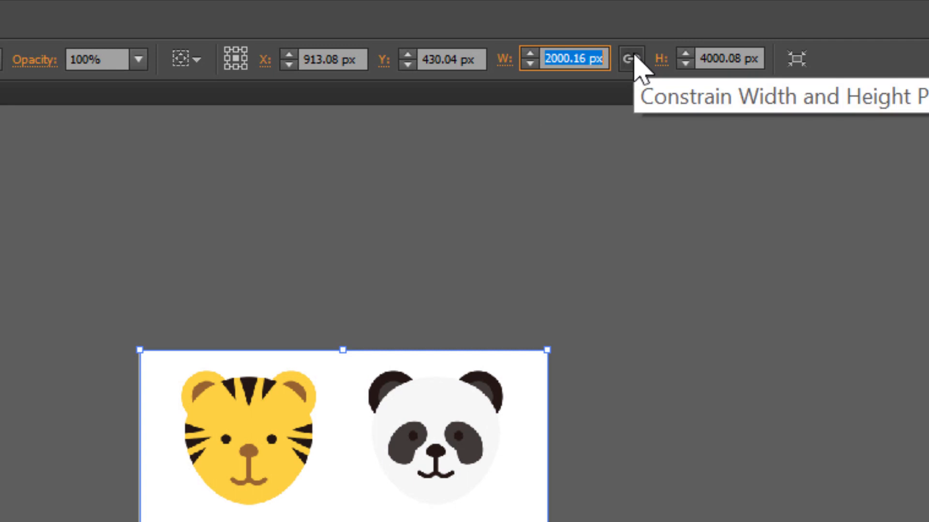
pyautogui.write('1000')
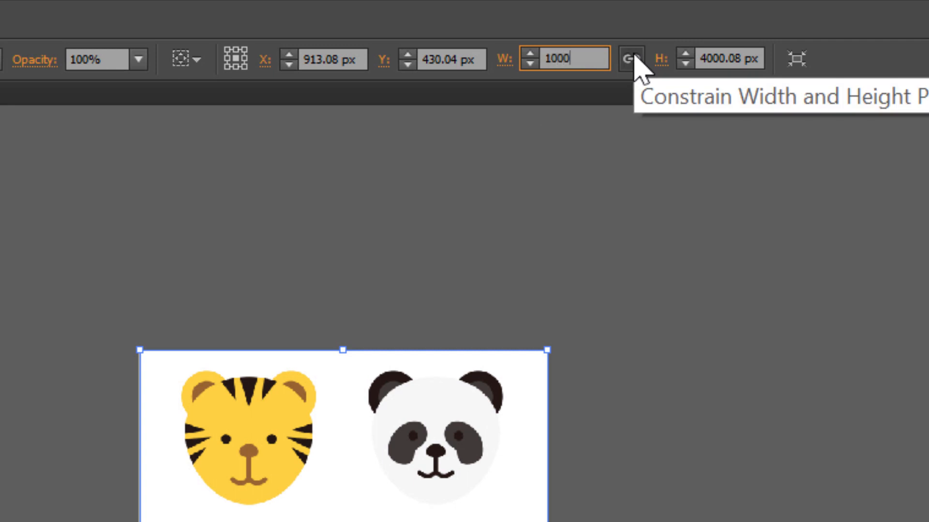
pyautogui.press('Return')
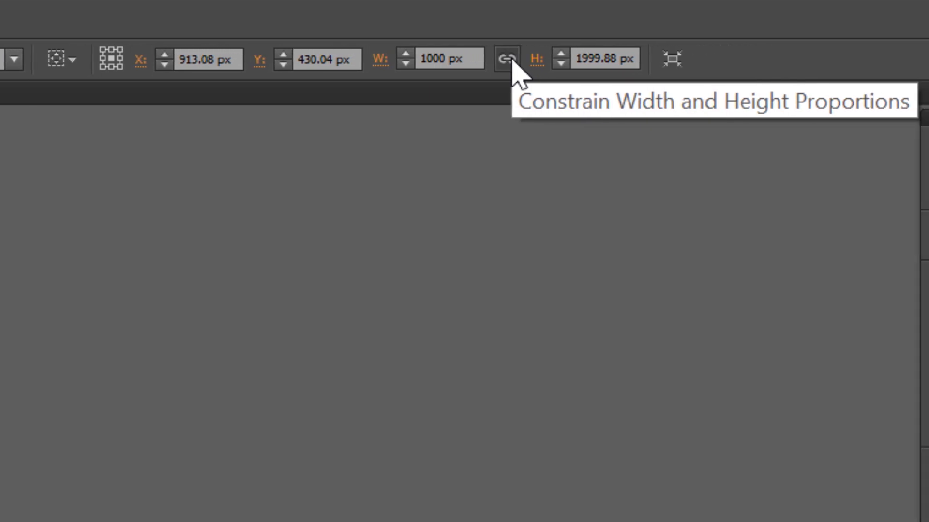
pyautogui.click(106, 13)
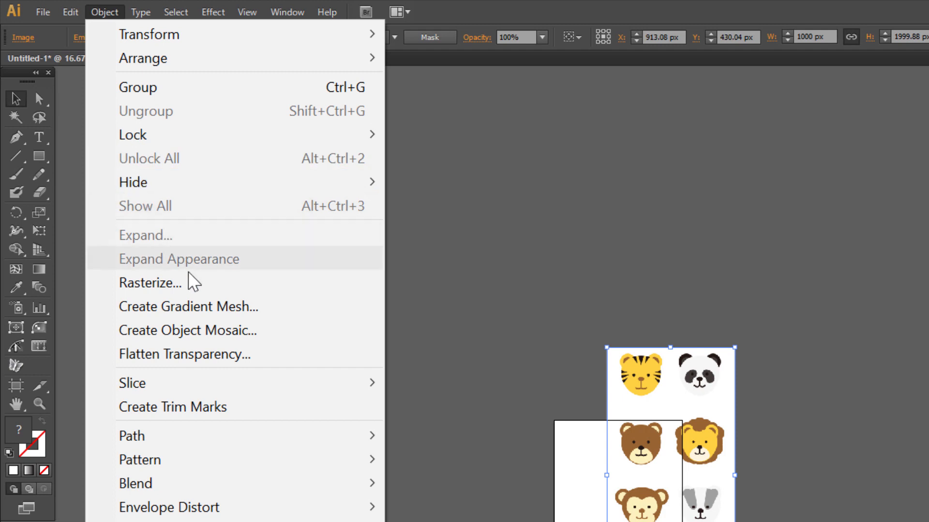
# Create an object mosaic with 75 tiles wide, using the image ratio for 150 tiles high.
pyautogui.click(230, 333)
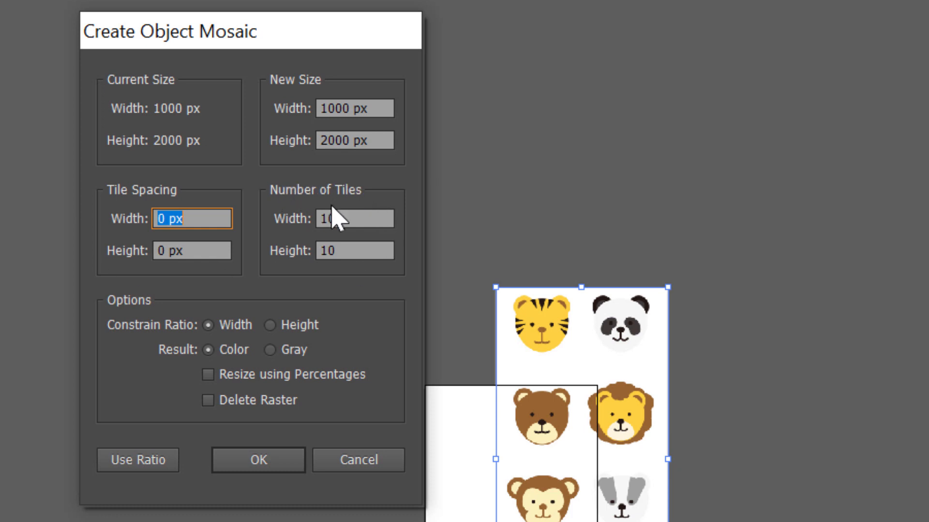
pyautogui.click(360, 219)
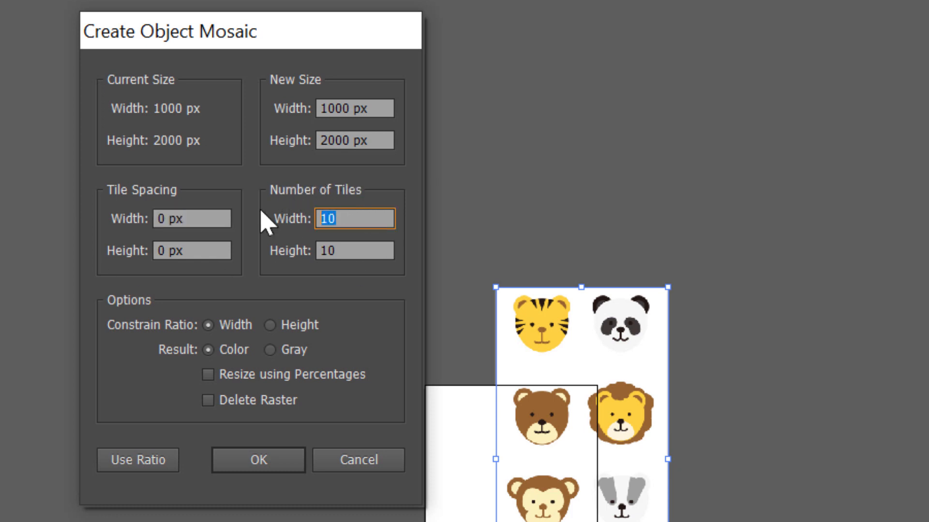
pyautogui.write('75')
pyautogui.click(148, 468)
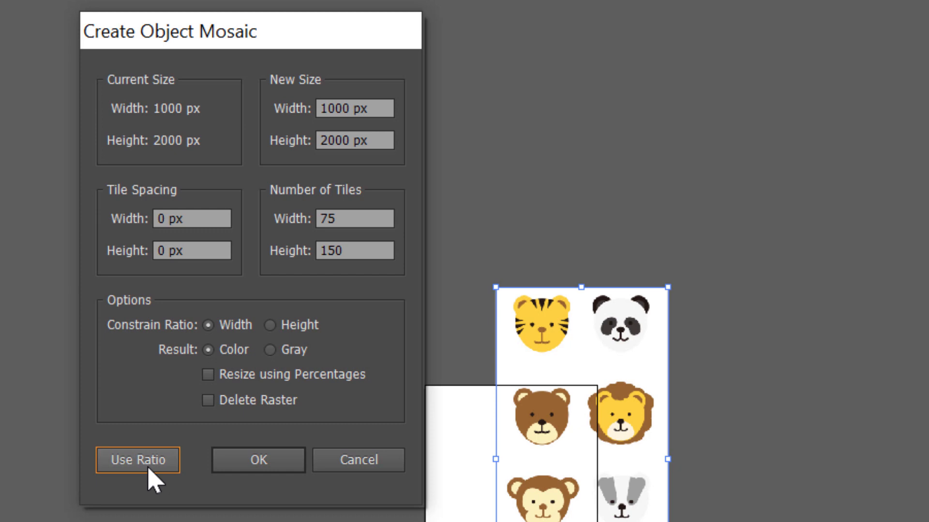
pyautogui.click(257, 464)
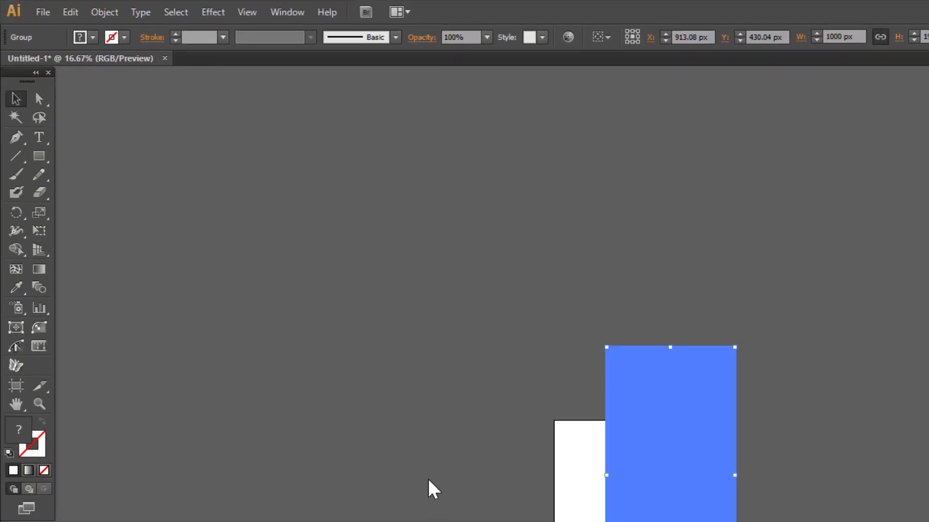
# Move the mosaic group about 1050 px right, beside the original image on the artboard.
pyautogui.moveTo(534, 273); pyautogui.dragTo(928, 521)
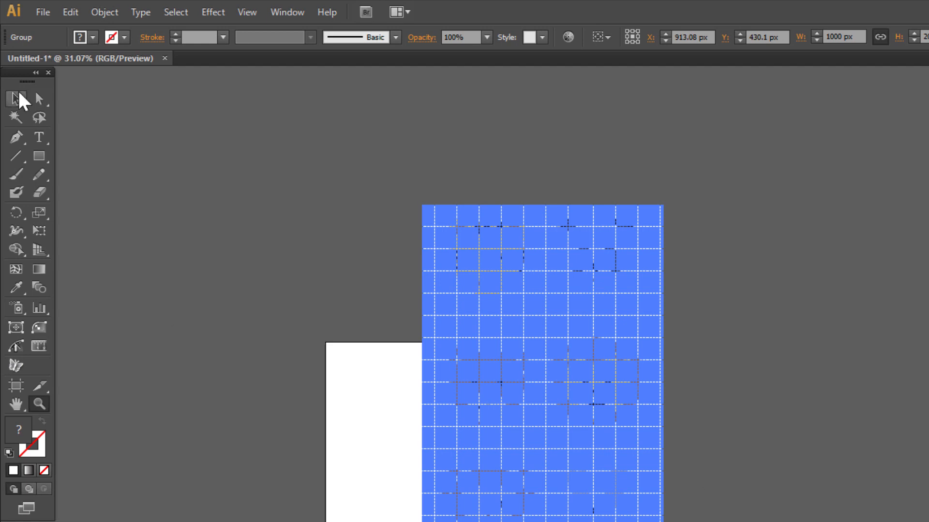
pyautogui.click(19, 94)
pyautogui.click(711, 173)
pyautogui.click(40, 404)
pyautogui.moveTo(382, 178); pyautogui.dragTo(820, 521)
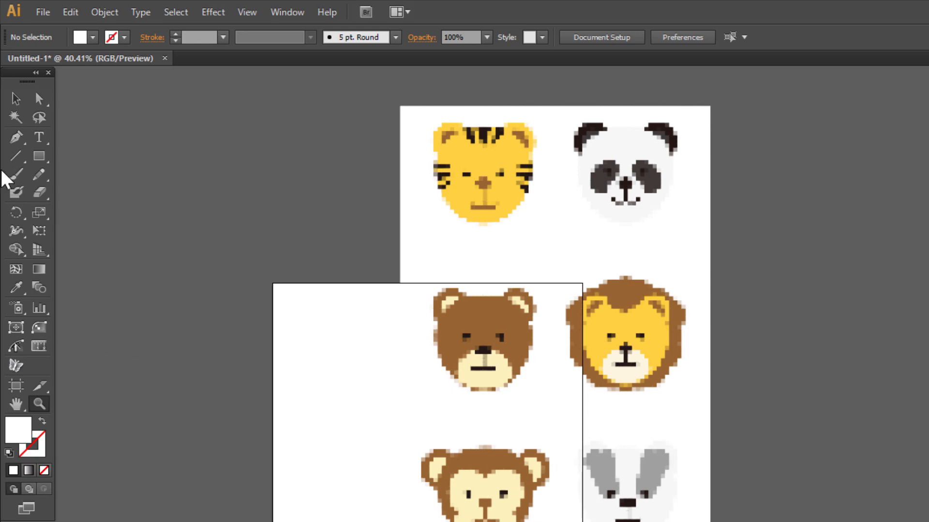
pyautogui.click(18, 101)
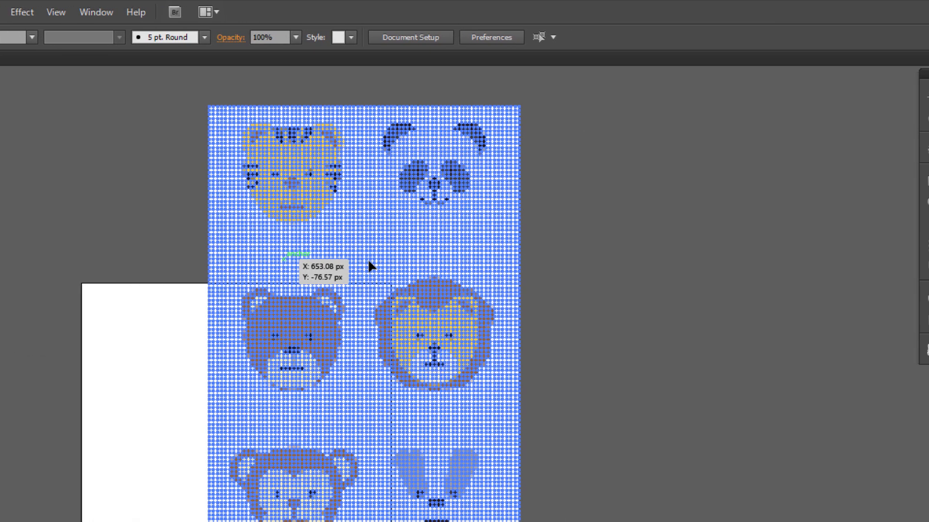
pyautogui.moveTo(452, 265); pyautogui.dragTo(694, 257)
pyautogui.moveTo(611, 261); pyautogui.dragTo(610, 261)
pyautogui.click(874, 223)
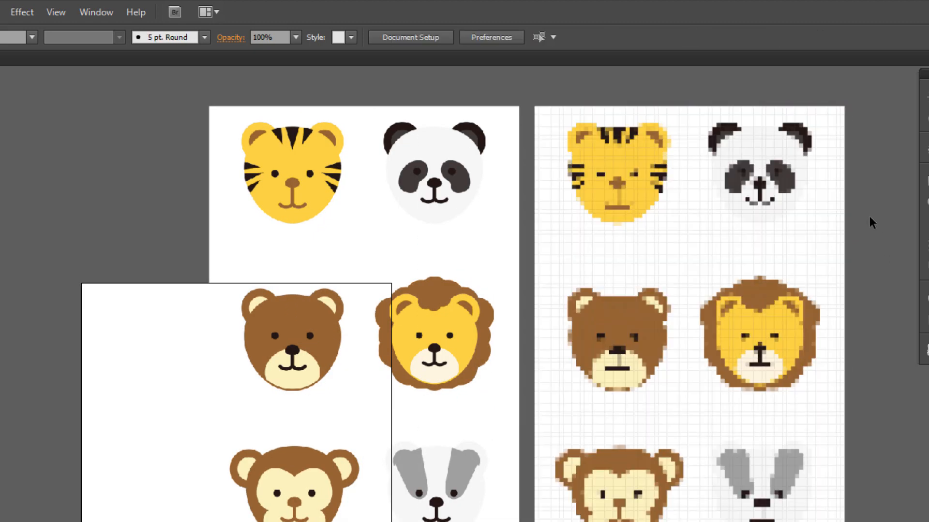
pyautogui.press('z')
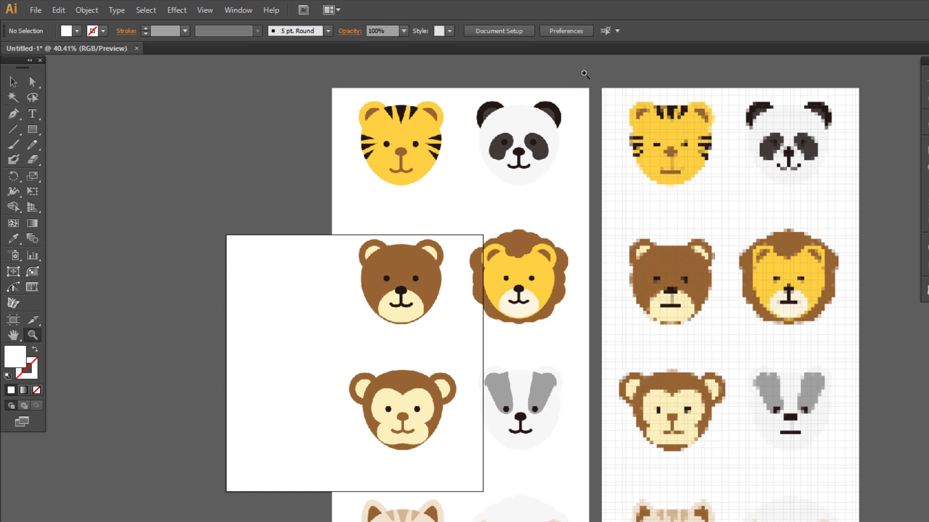
pyautogui.moveTo(585, 73); pyautogui.dragTo(871, 211)
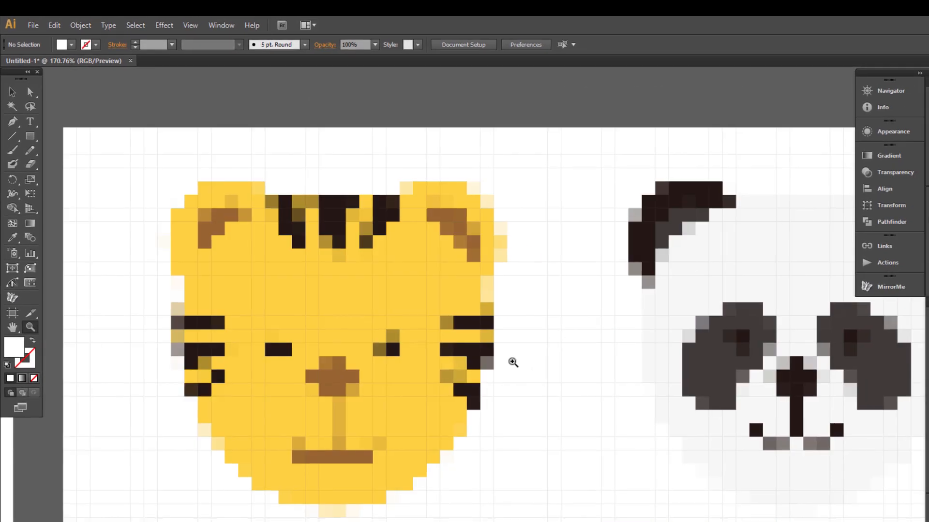
pyautogui.scroll(-4, 590, 376)
pyautogui.scroll(-12, 592, 377)
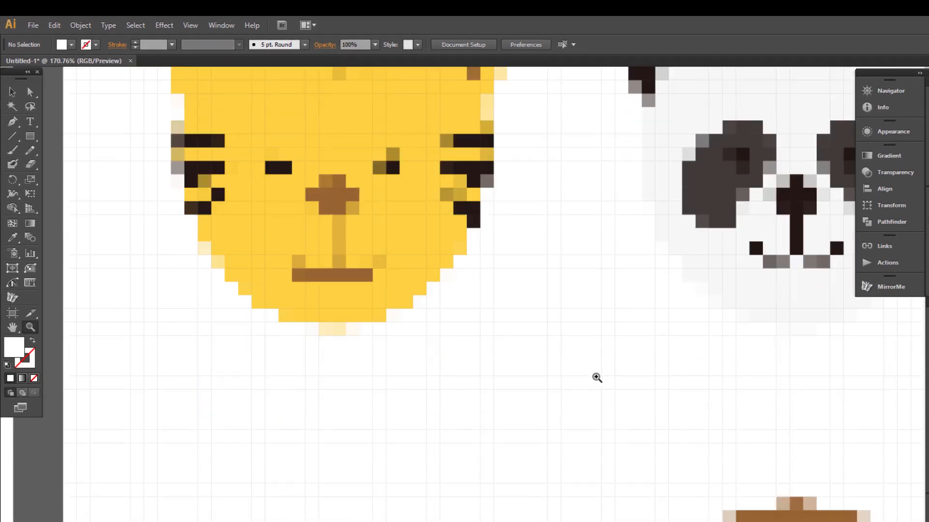
pyautogui.scroll(-14, 596, 379)
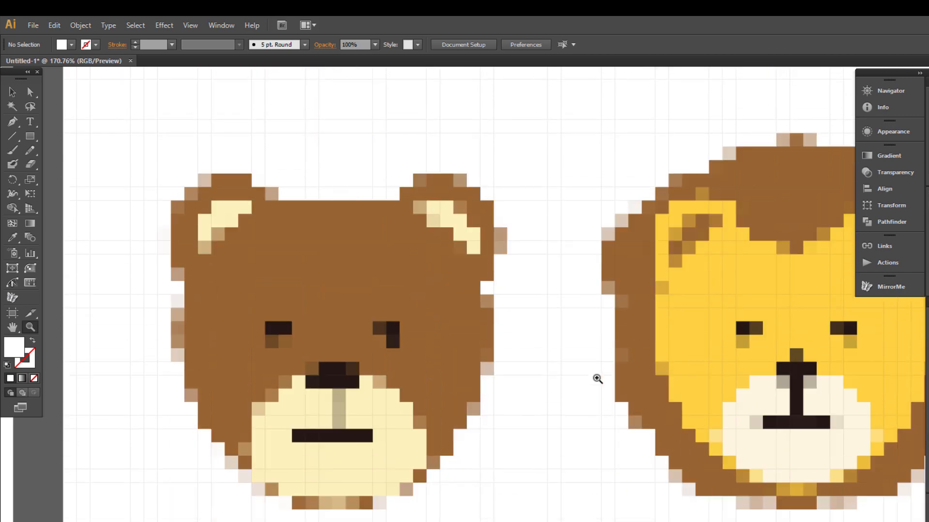
pyautogui.scroll(-9, 598, 379)
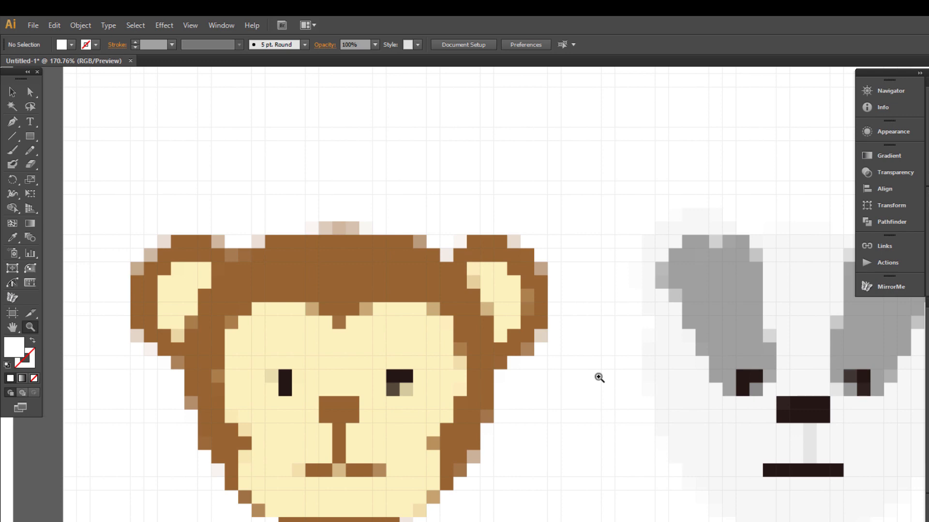
pyautogui.keyDown('alt'); pyautogui.click(656, 238); pyautogui.keyUp('alt')
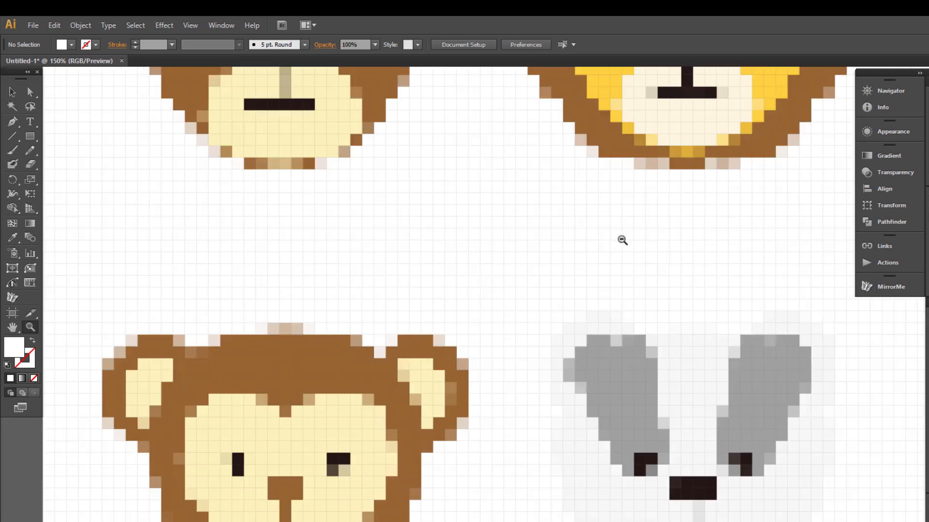
pyautogui.keyDown('alt'); pyautogui.click(622, 240); pyautogui.keyUp('alt')
pyautogui.keyDown('alt'); pyautogui.click(560, 227); pyautogui.keyUp('alt')
pyautogui.scroll(4, 556, 237)
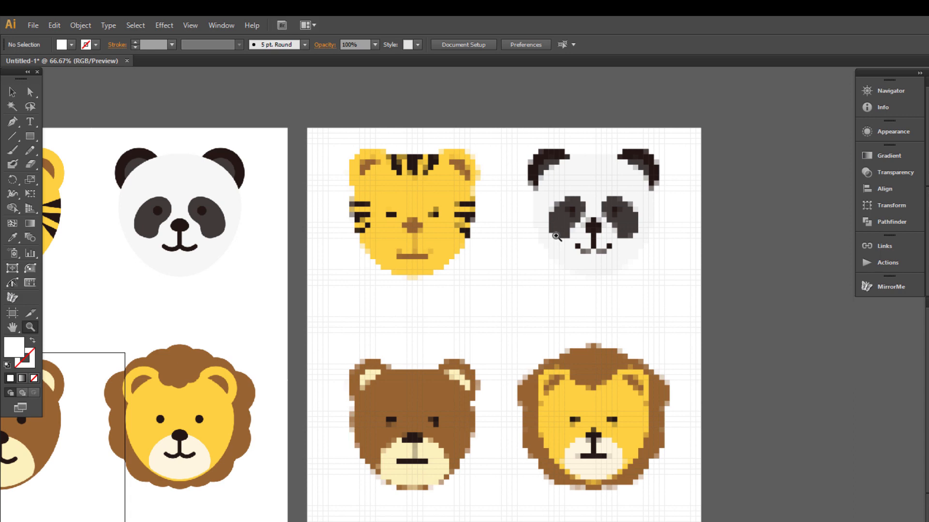
# Select all the pixel panda face tiles, cut them, and paste them back at canvas centre.
pyautogui.moveTo(498, 99); pyautogui.dragTo(721, 295)
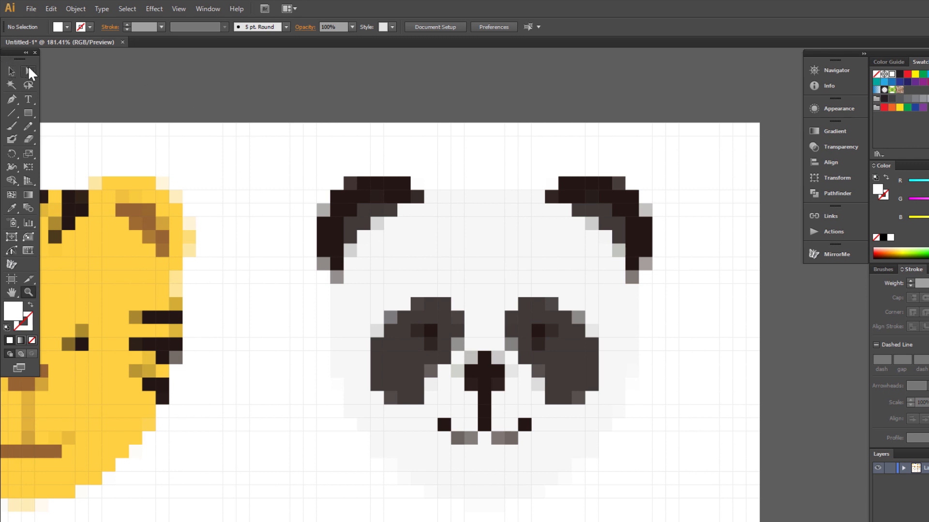
pyautogui.click(28, 70)
pyautogui.moveTo(265, 92); pyautogui.dragTo(756, 510)
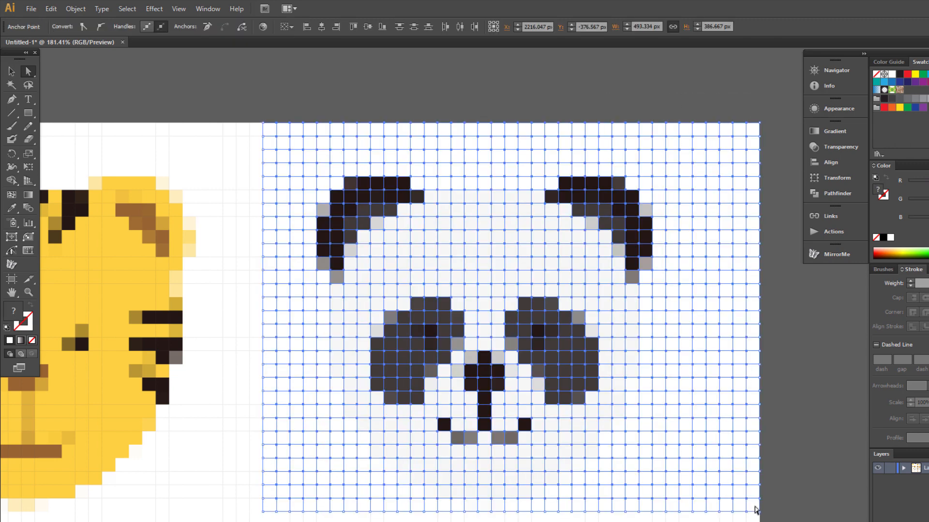
pyautogui.click(51, 8)
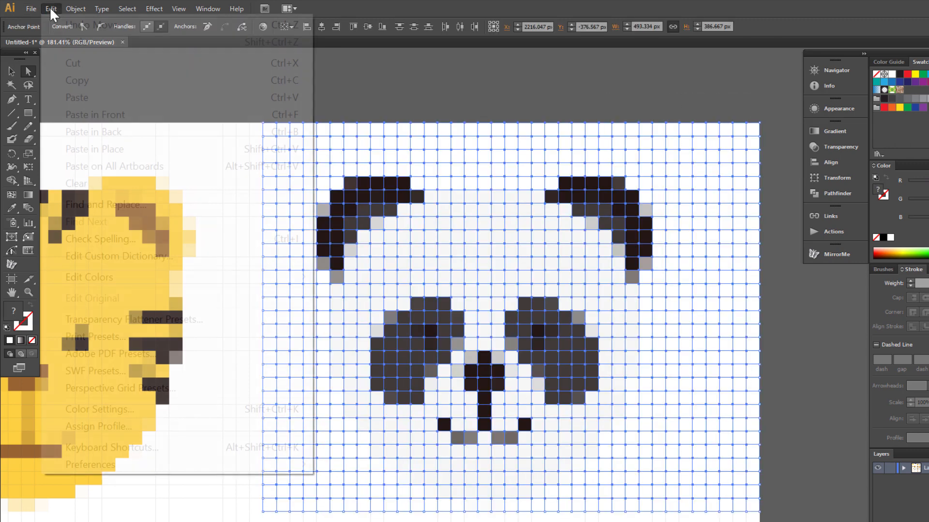
pyautogui.click(86, 68)
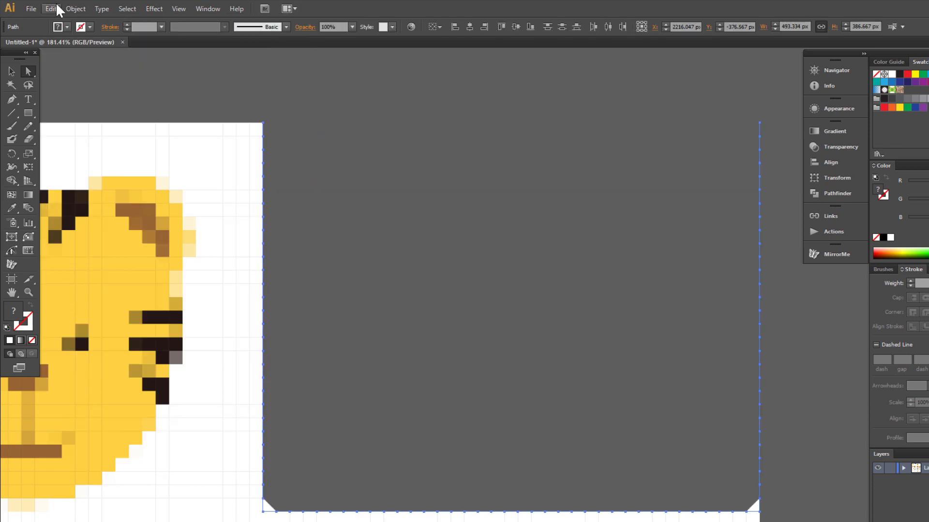
pyautogui.click(54, 5)
pyautogui.click(88, 97)
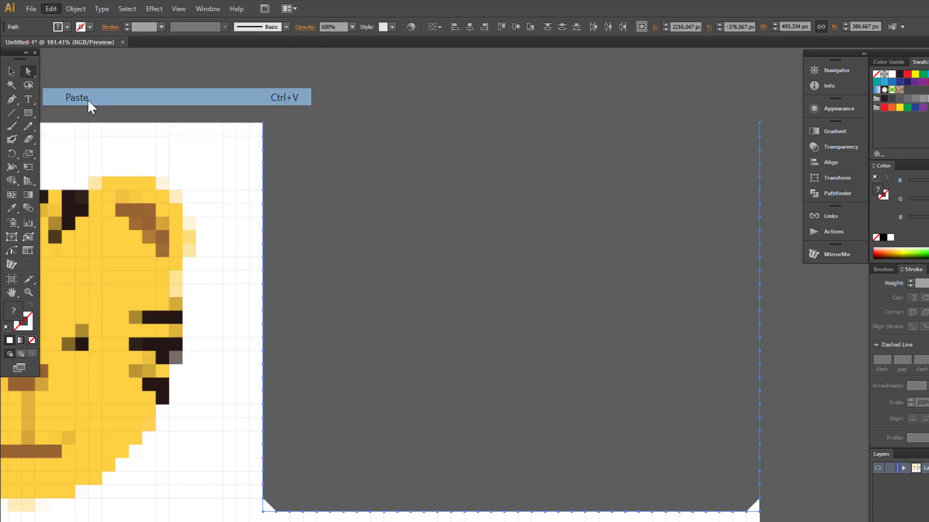
# Group the pasted panda tiles and zoom out to see all the animals.
pyautogui.rightClick(466, 269)
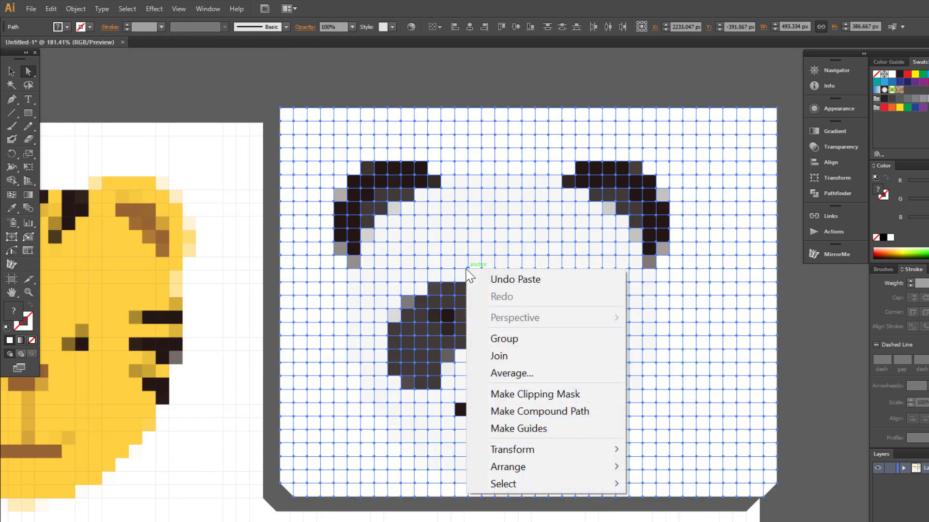
pyautogui.click(514, 339)
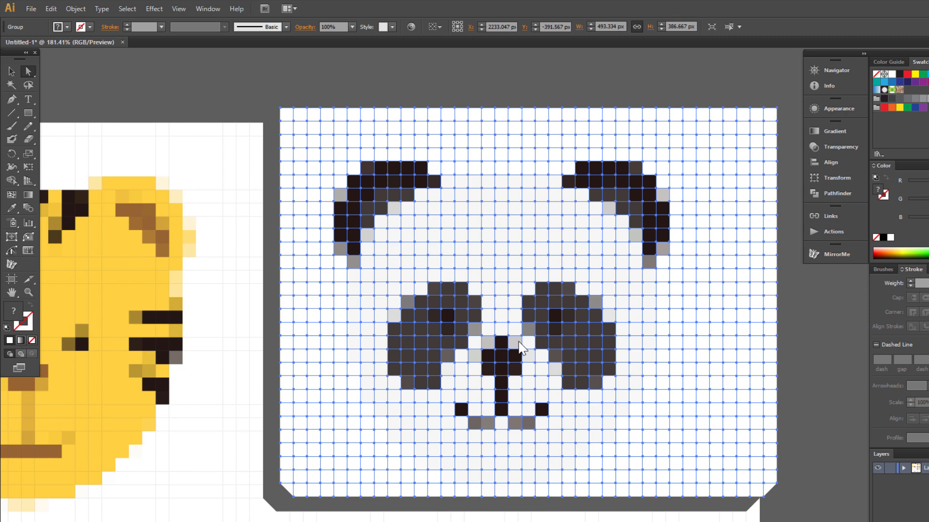
pyautogui.click(32, 294)
pyautogui.keyDown('alt'); pyautogui.click(460, 386); pyautogui.keyUp('alt')
pyautogui.keyDown('alt'); pyautogui.click(461, 387); pyautogui.keyUp('alt')
pyautogui.keyDown('alt'); pyautogui.click(462, 387); pyautogui.keyUp('alt')
pyautogui.keyDown('alt'); pyautogui.click(513, 382); pyautogui.keyUp('alt')
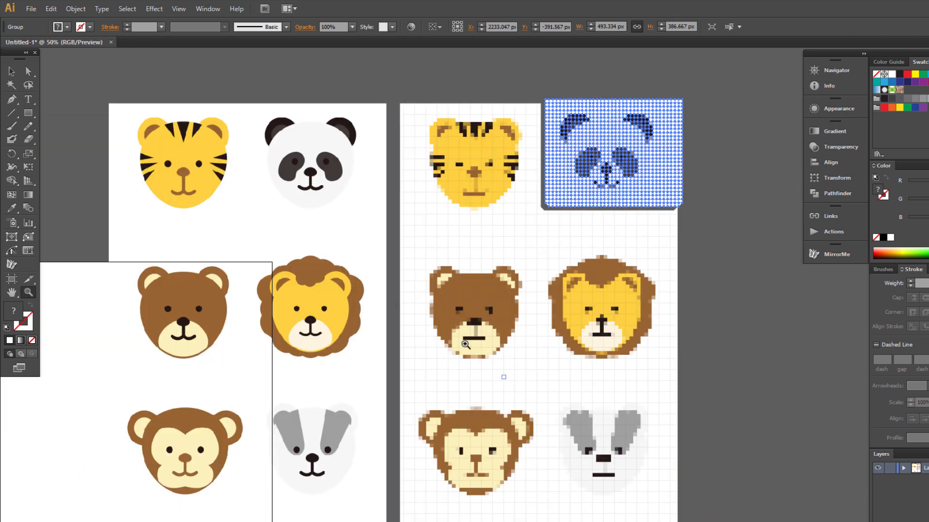
# Delete the other pixel animals and move the pixel panda beside the vector panda.
pyautogui.moveTo(508, 297); pyautogui.dragTo(407, 261)
pyautogui.click(12, 72)
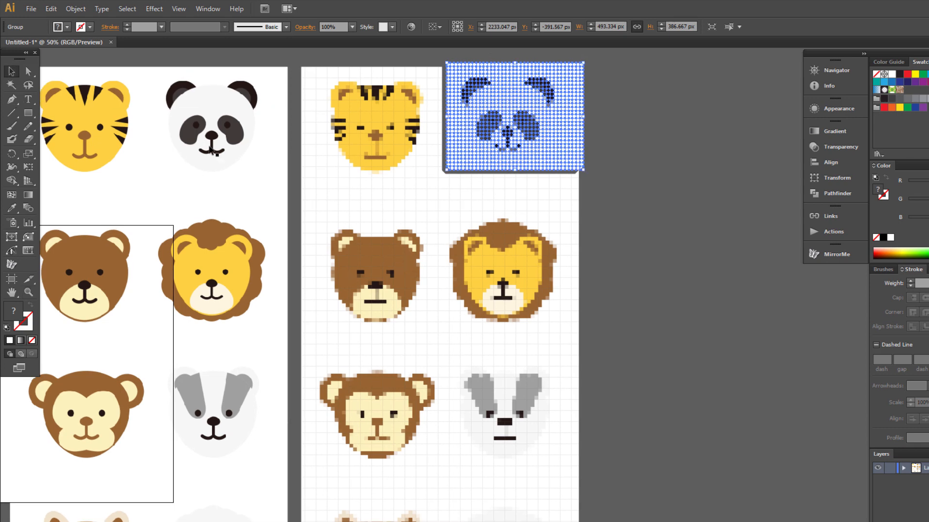
pyautogui.click(501, 281)
pyautogui.press('Delete')
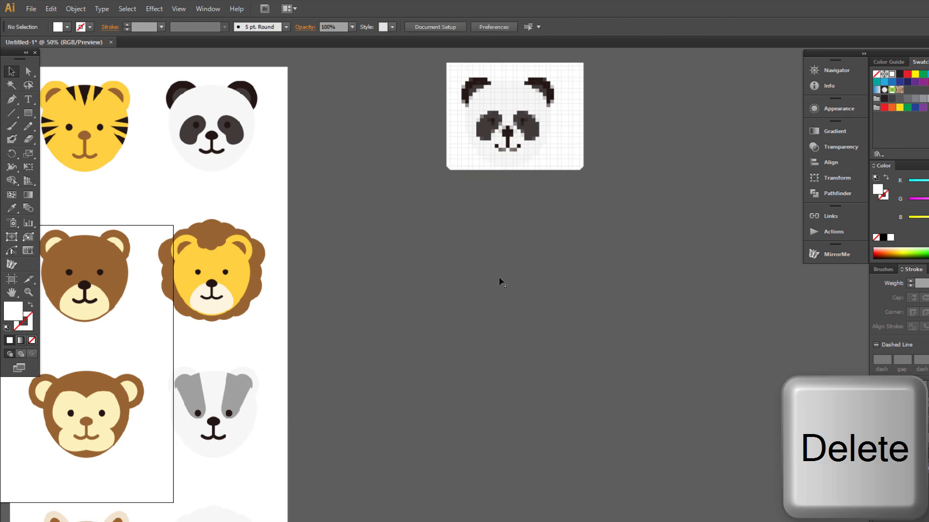
pyautogui.moveTo(500, 134); pyautogui.dragTo(340, 140)
pyautogui.press('z')
pyautogui.moveTo(153, 67); pyautogui.dragTo(420, 192)
pyautogui.press('space')
pyautogui.moveTo(671, 209); pyautogui.dragTo(456, 214)
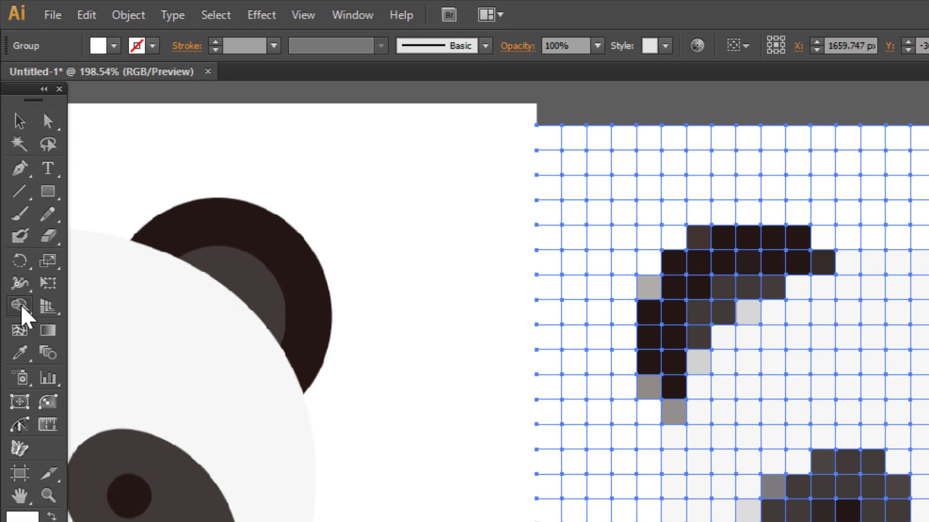
# Choose the Live Paint Bucket from the Shape Builder tool flyout.
pyautogui.click(22, 309)
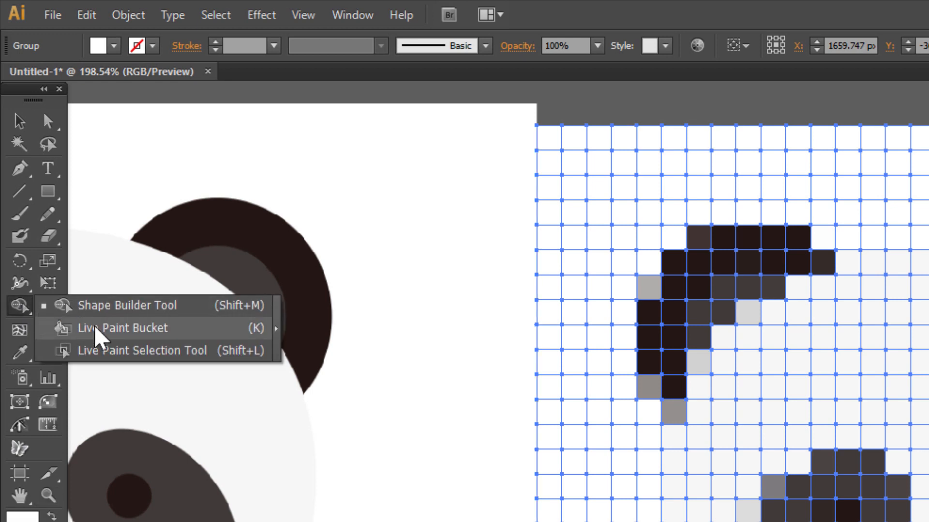
pyautogui.click(204, 337)
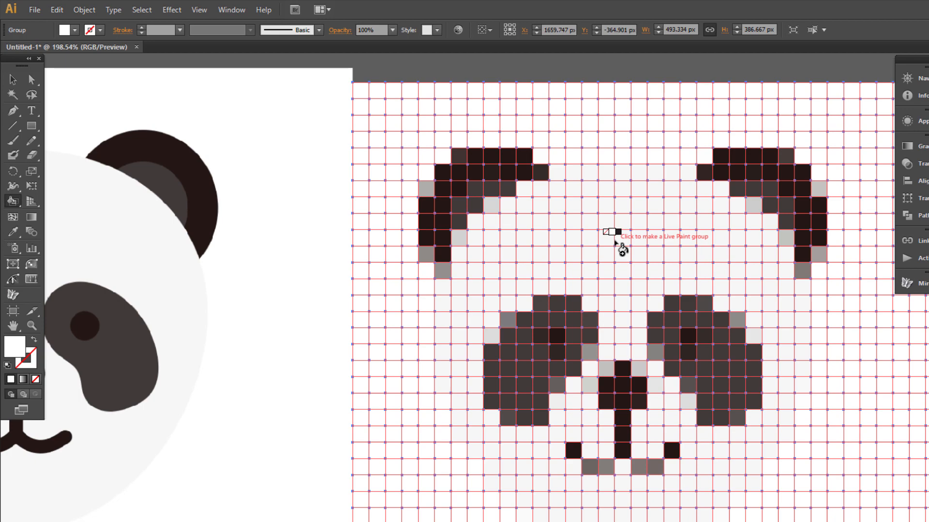
# Make the panda grid a Live Paint group and paint the left ear's grey edge cells dark.
pyautogui.click(615, 241)
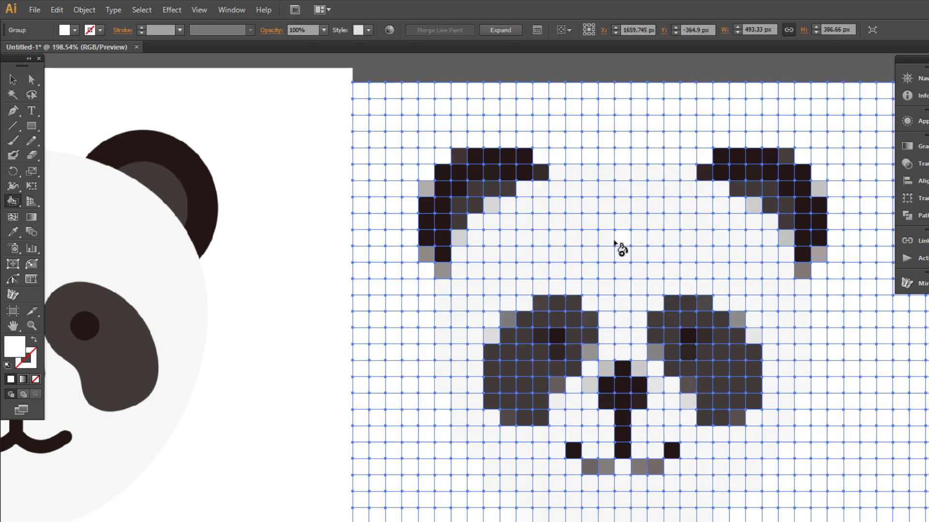
pyautogui.press('alt')
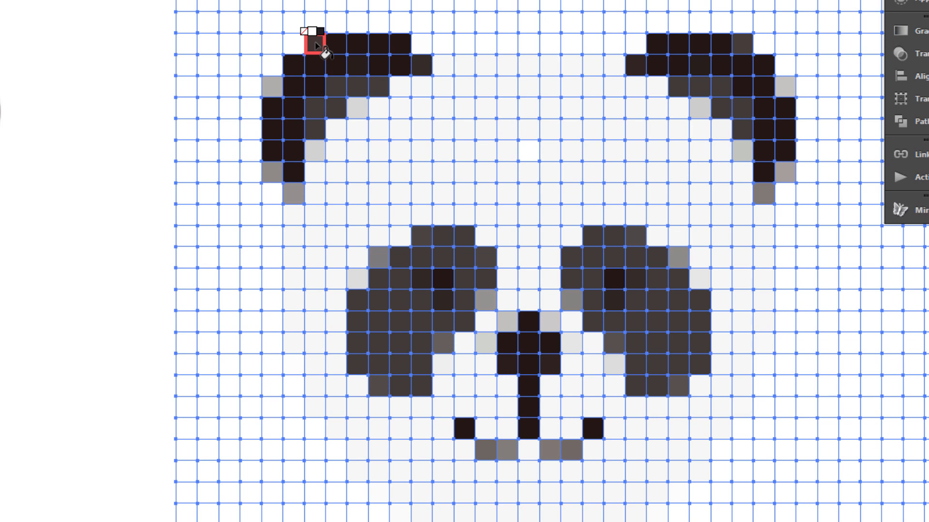
pyautogui.click(272, 86)
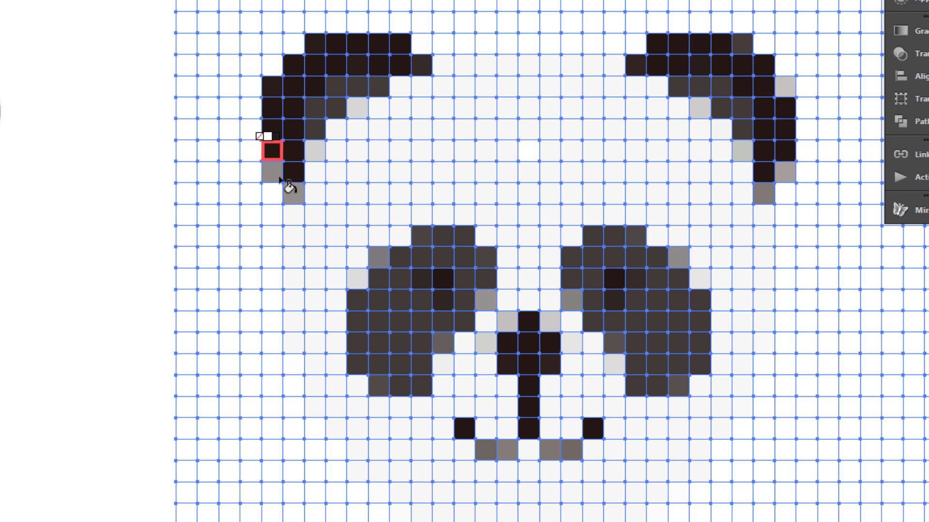
pyautogui.click(272, 173)
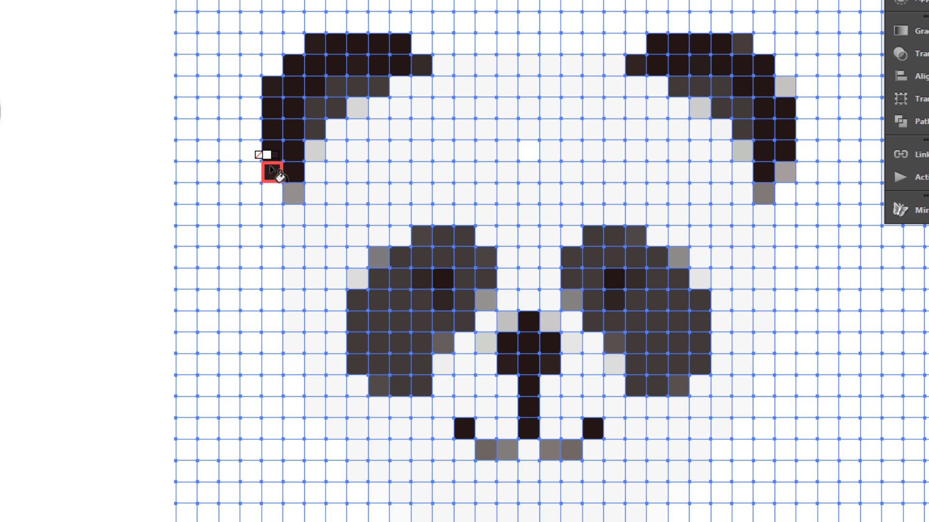
pyautogui.moveTo(291, 193)
pyautogui.mouseDown()
pyautogui.moveTo(283, 86)
pyautogui.moveTo(293, 83)
pyautogui.moveTo(313, 117)
pyautogui.moveTo(340, 81)
pyautogui.moveTo(376, 78)
pyautogui.moveTo(358, 107)
pyautogui.mouseUp()
pyautogui.moveTo(294, 174); pyautogui.dragTo(314, 151)
# Paint the right ear's grey outer, lower and inner cells dark.
pyautogui.moveTo(742, 44); pyautogui.dragTo(745, 157)
pyautogui.moveTo(777, 84); pyautogui.dragTo(779, 170)
pyautogui.moveTo(764, 171); pyautogui.dragTo(764, 191)
pyautogui.moveTo(725, 115)
pyautogui.mouseDown()
pyautogui.moveTo(682, 114)
pyautogui.moveTo(687, 96)
pyautogui.mouseUp()
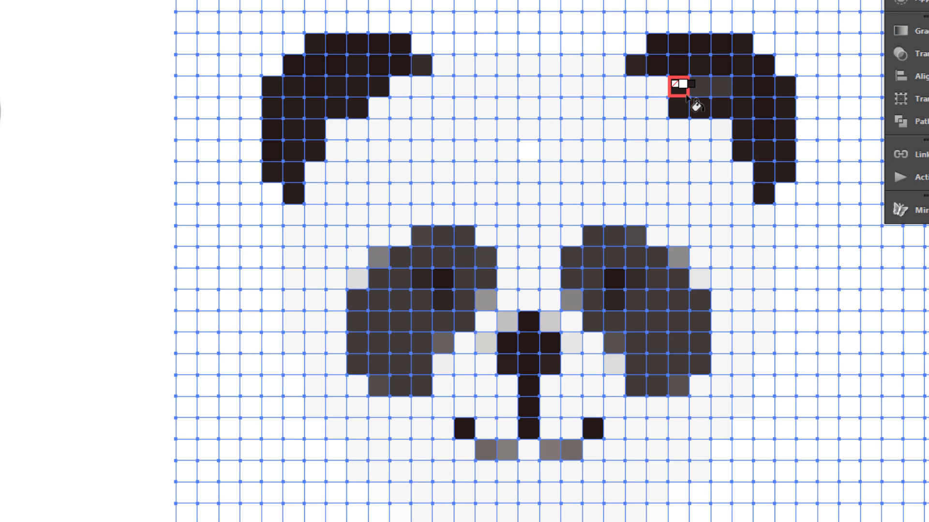
# Paint the remaining right-ear cells and both eye patches' grey cells solid dark.
pyautogui.press('alt')
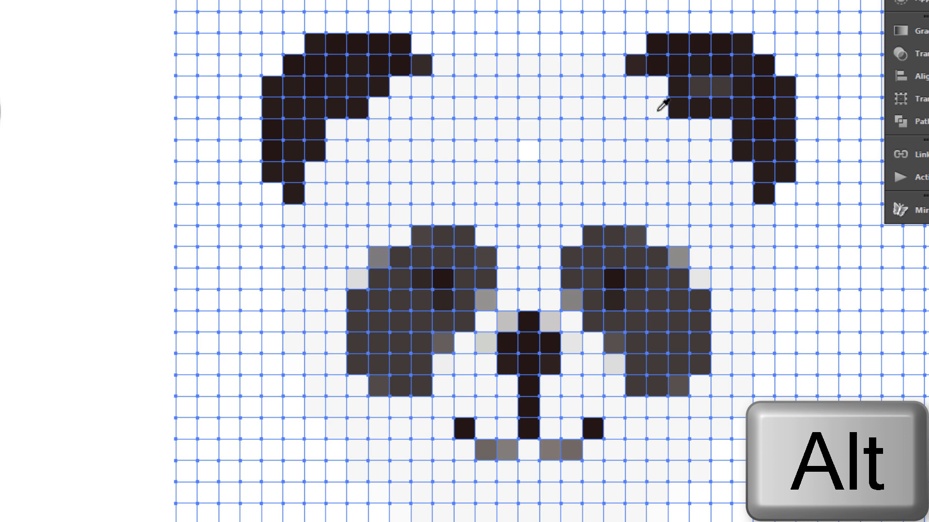
pyautogui.click(680, 110)
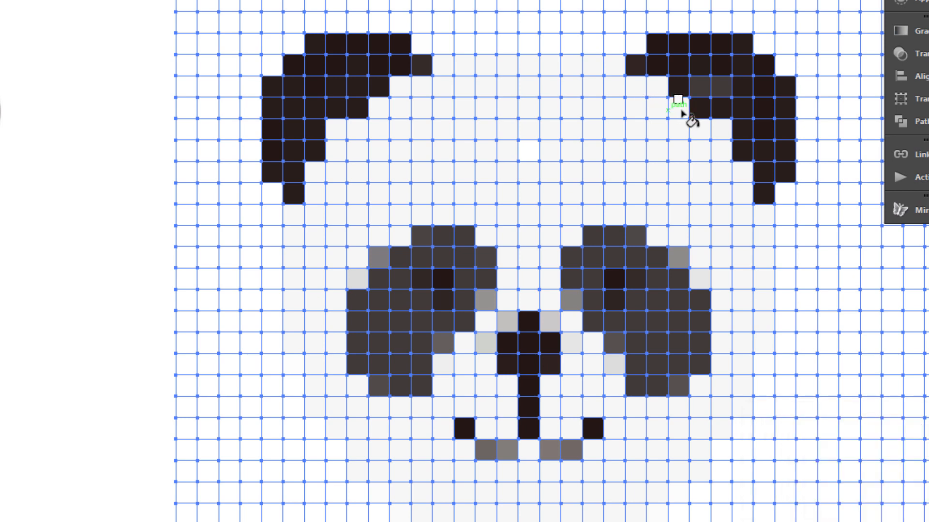
pyautogui.click(700, 85)
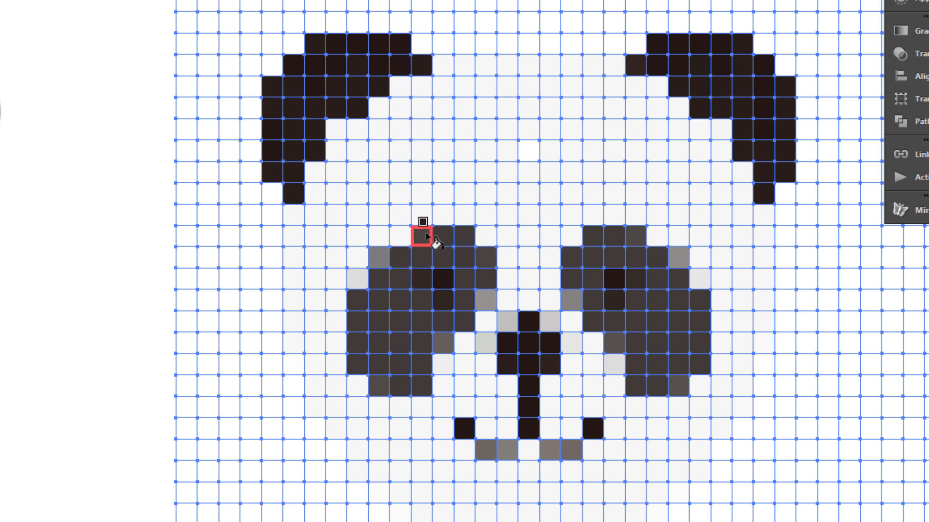
pyautogui.click(487, 299)
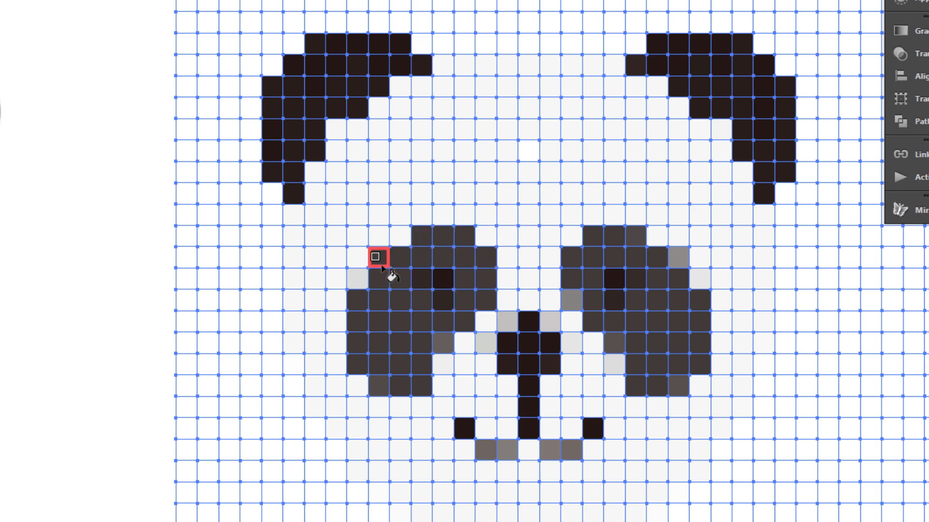
pyautogui.click(379, 257)
pyautogui.click(380, 385)
pyautogui.click(443, 342)
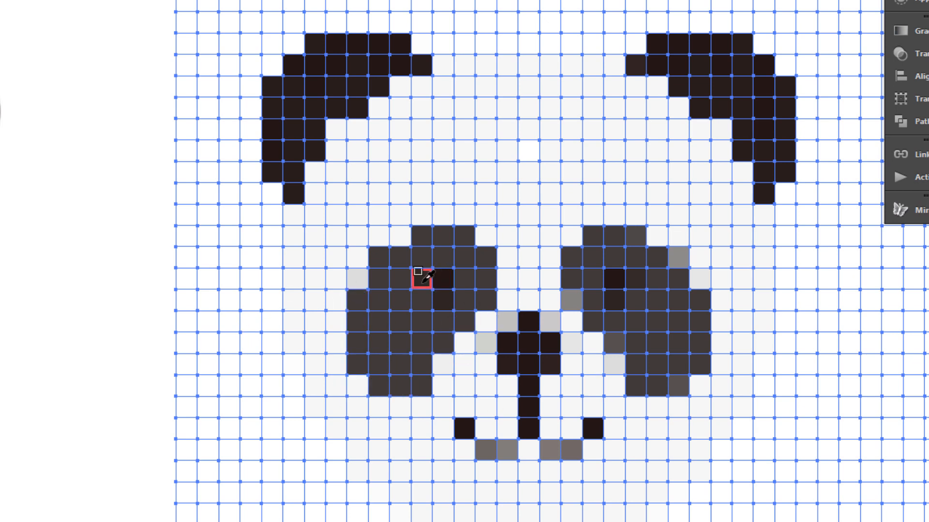
pyautogui.click(635, 237)
pyautogui.click(678, 257)
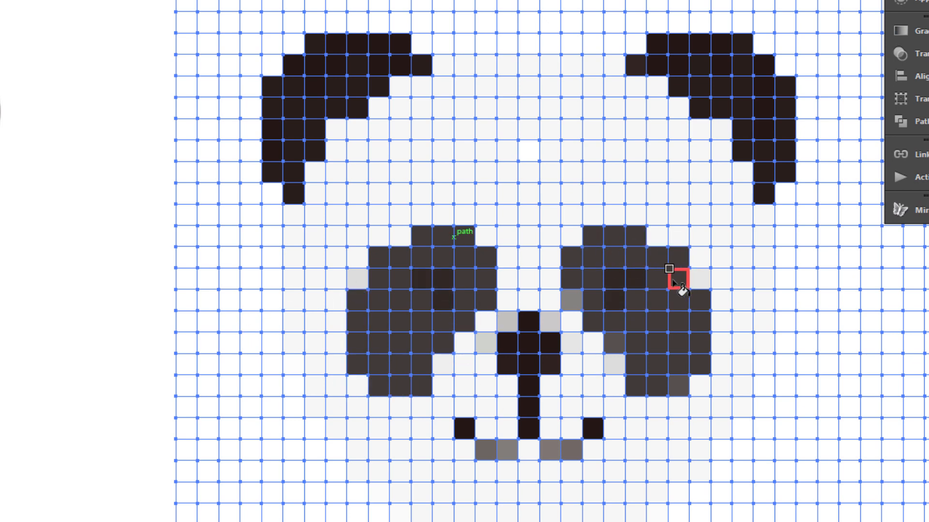
pyautogui.click(572, 300)
pyautogui.click(614, 341)
pyautogui.click(678, 386)
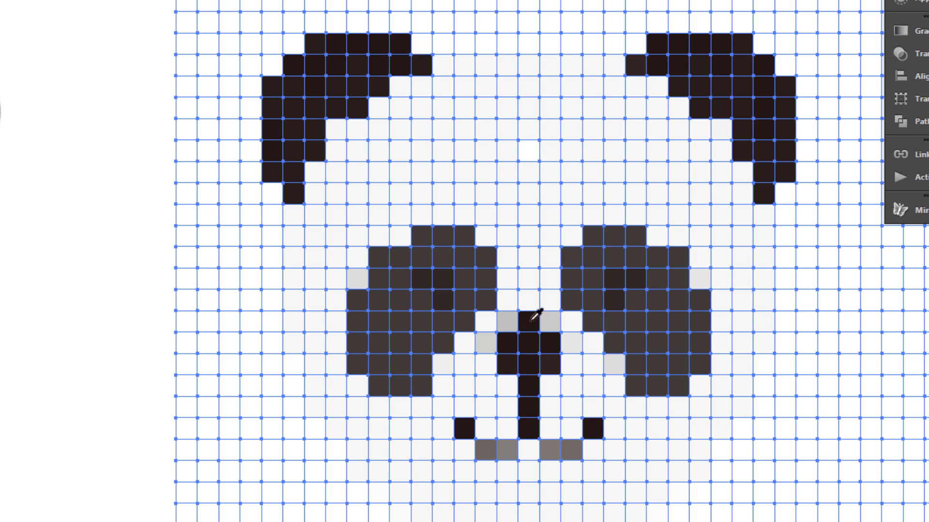
# Paint the nose and mouth row dark, and repaint grey cells around the nose light.
pyautogui.click(508, 450)
pyautogui.click(486, 450)
pyautogui.click(465, 450)
pyautogui.moveTo(531, 450); pyautogui.dragTo(593, 449)
pyautogui.keyDown('alt'); pyautogui.click(523, 293); pyautogui.keyUp('alt')
pyautogui.moveTo(507, 321); pyautogui.dragTo(487, 342)
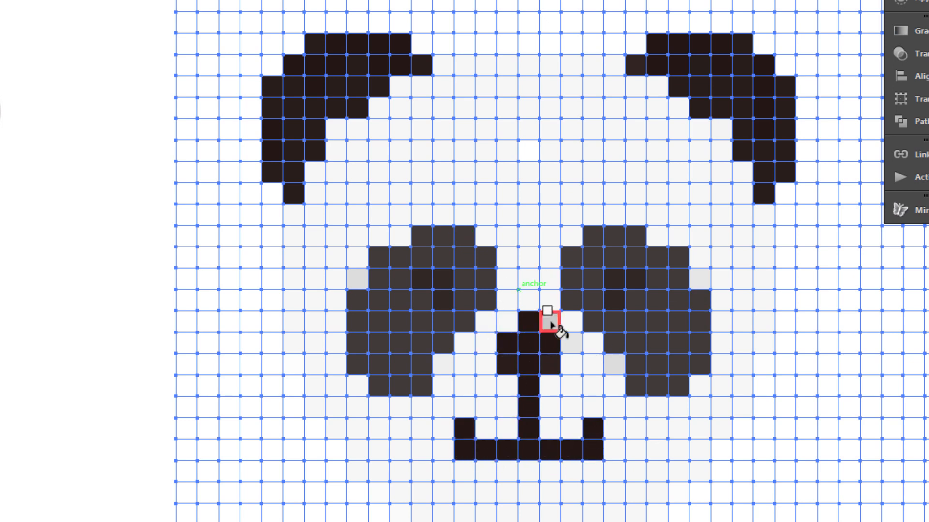
pyautogui.moveTo(550, 323); pyautogui.dragTo(571, 341)
pyautogui.click(614, 365)
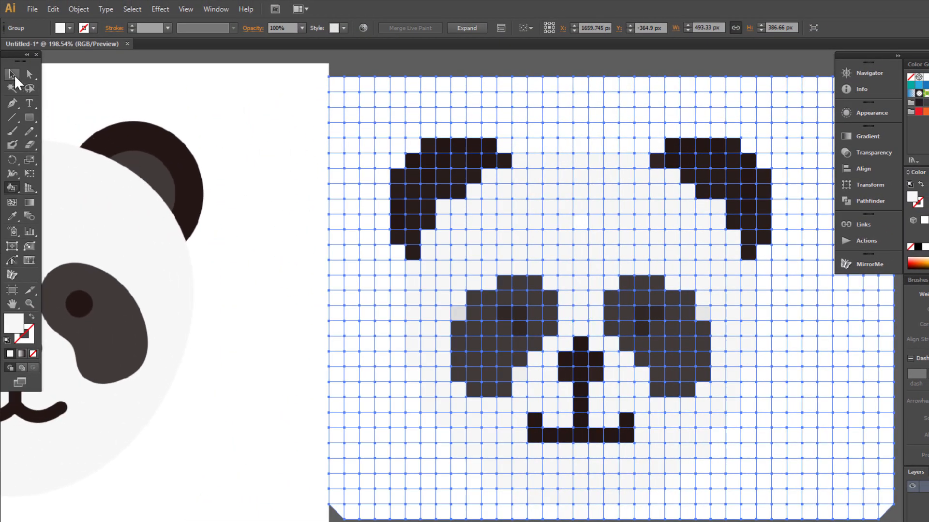
# Expand the Live Paint panda grid into plain filled tiles, keeping Object, Fill and Stroke.
pyautogui.click(14, 75)
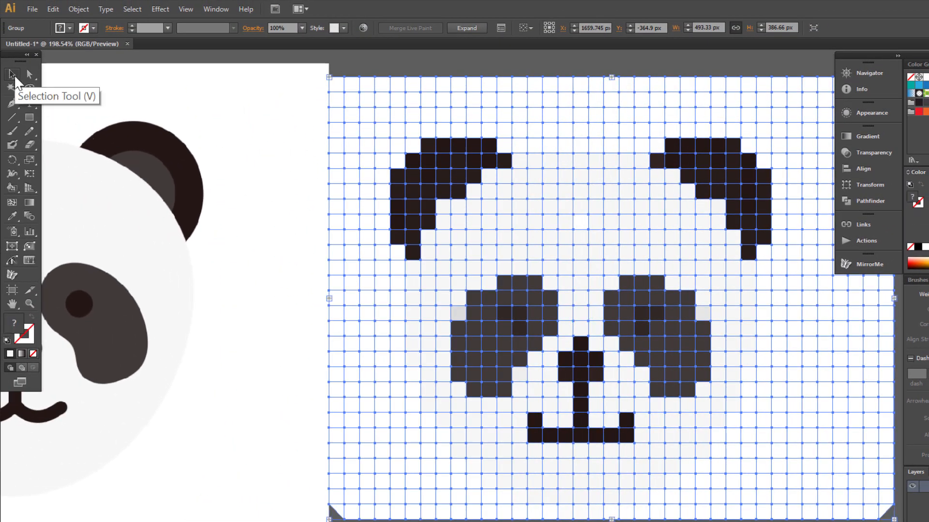
pyautogui.click(80, 9)
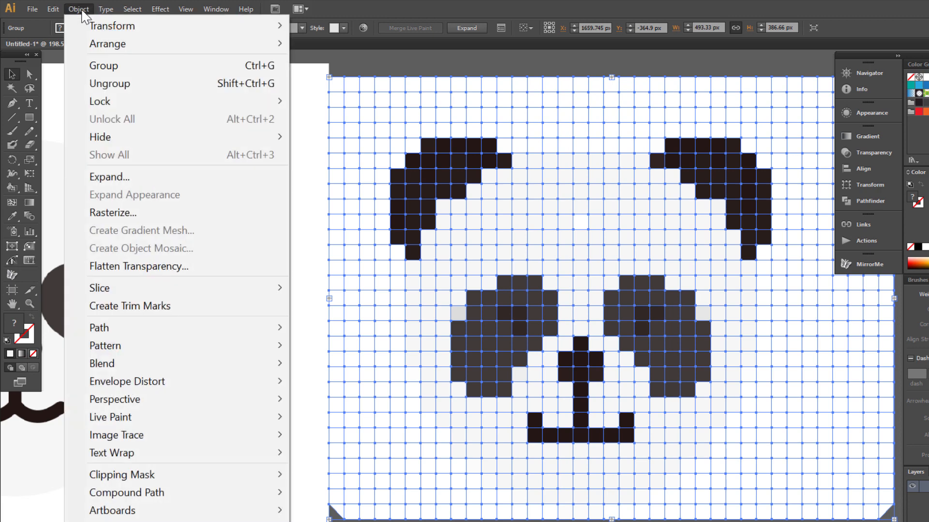
pyautogui.click(118, 177)
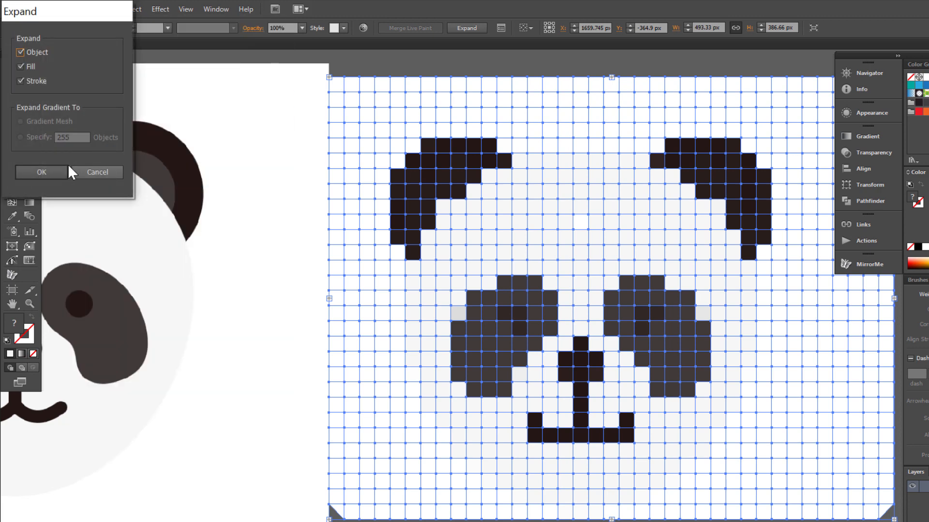
pyautogui.click(45, 167)
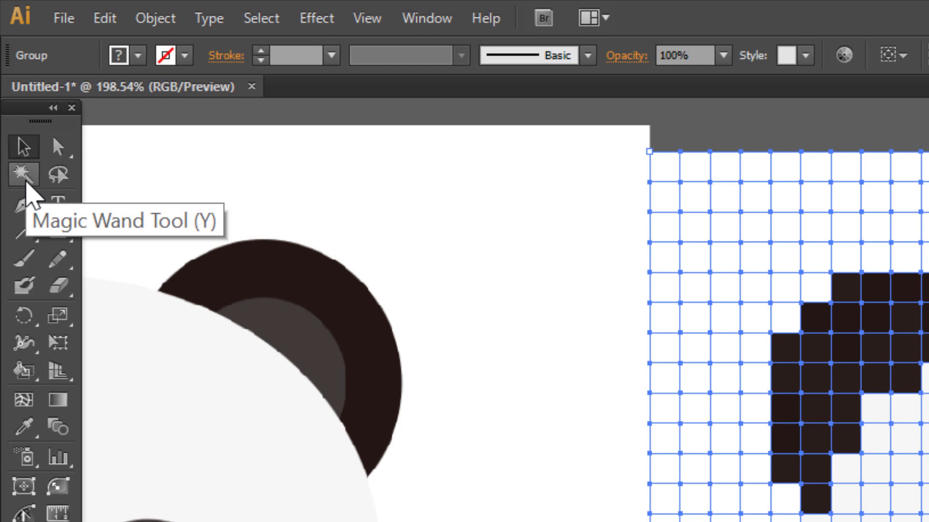
# Open the Magic Wand options in full and set its Fill Color tolerance to 0.
pyautogui.doubleClick(22, 174)
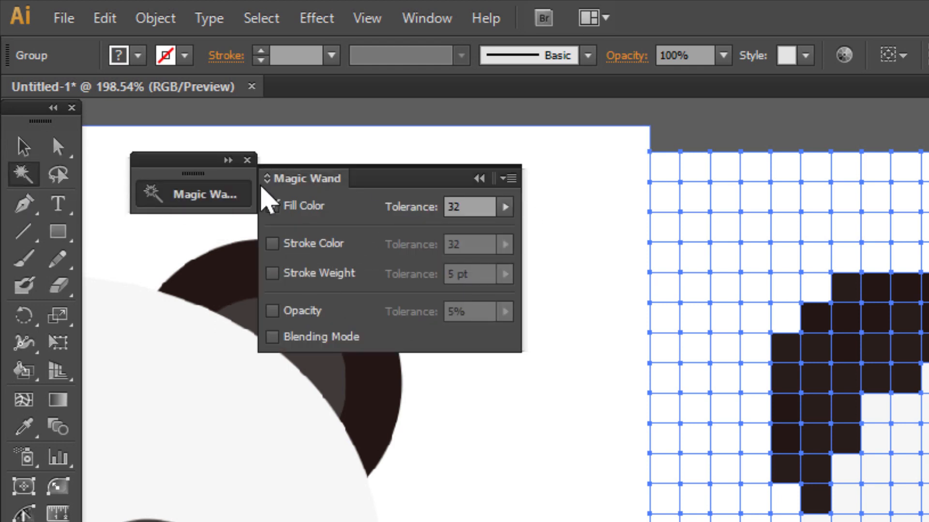
pyautogui.click(228, 160)
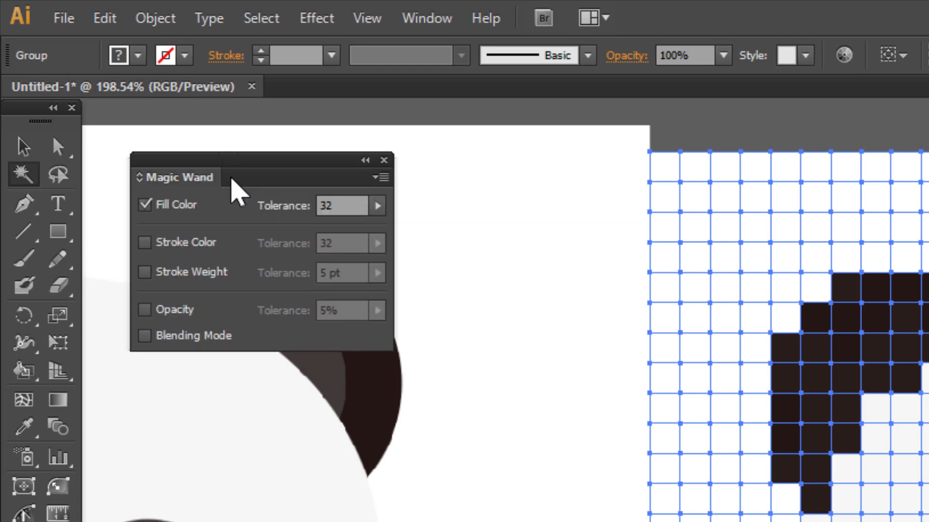
pyautogui.click(364, 160)
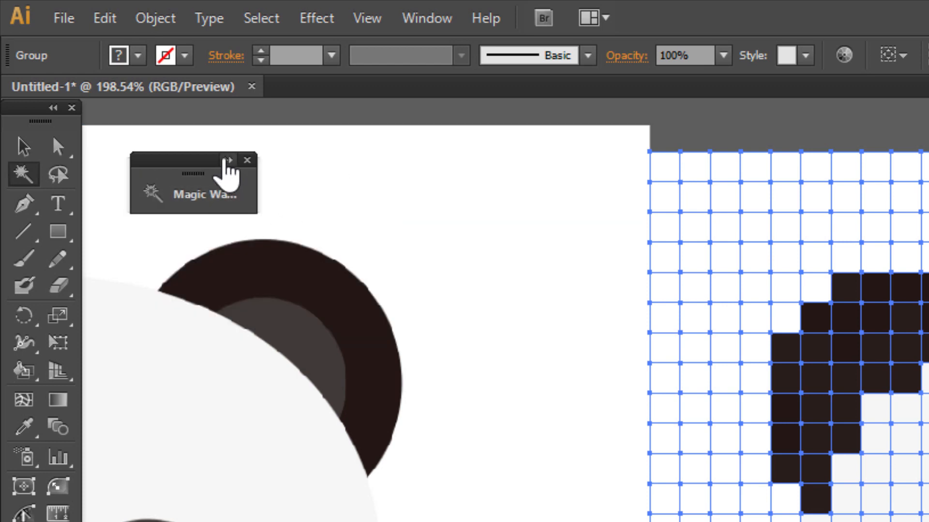
pyautogui.click(227, 160)
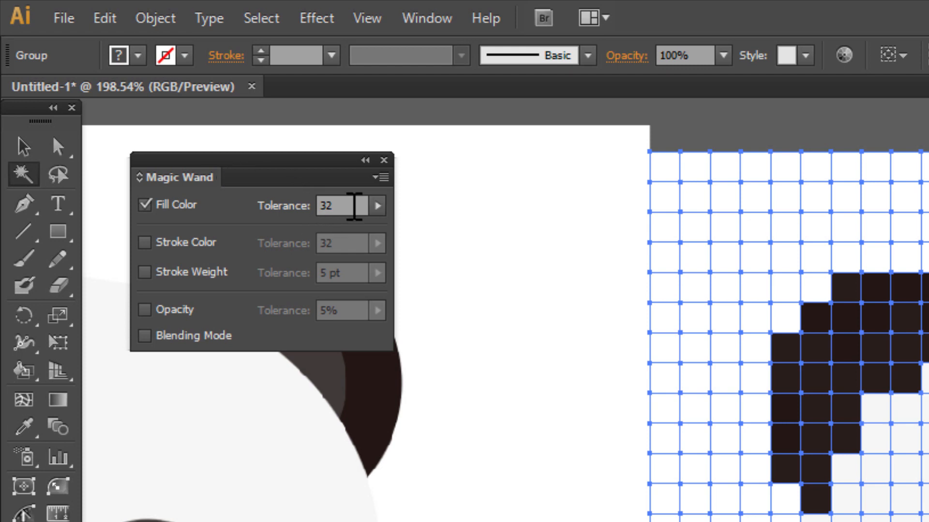
pyautogui.click(329, 206)
pyautogui.write('0')
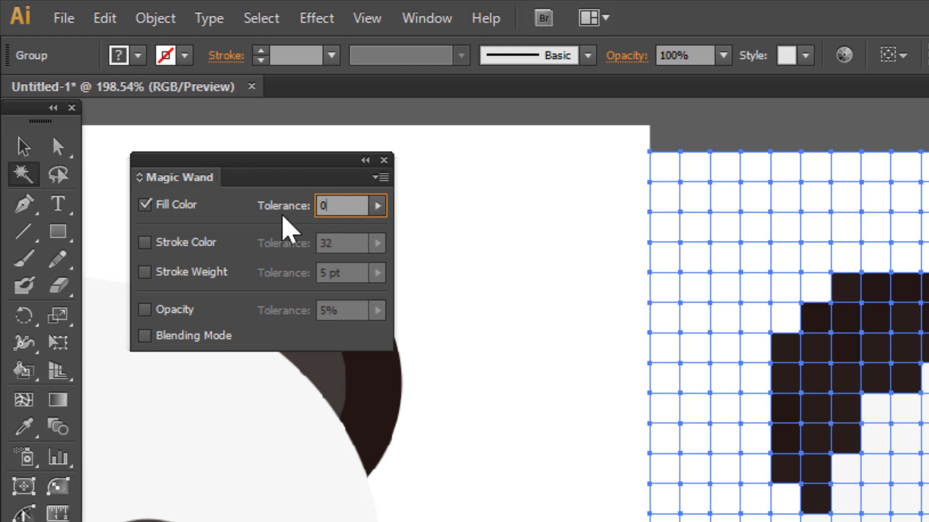
pyautogui.press('Return')
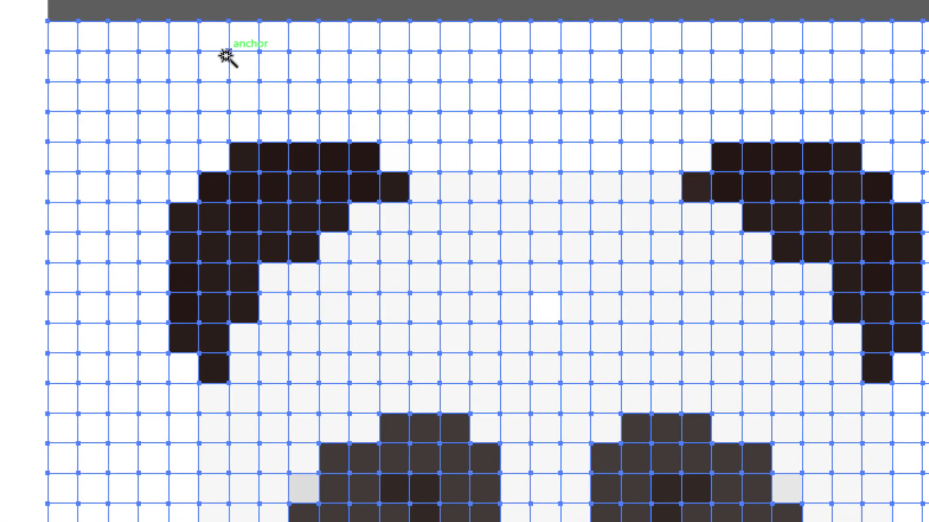
# Delete the white background squares and whiten the grey square beside the left eye.
pyautogui.click(816, 199)
pyautogui.press('Delete')
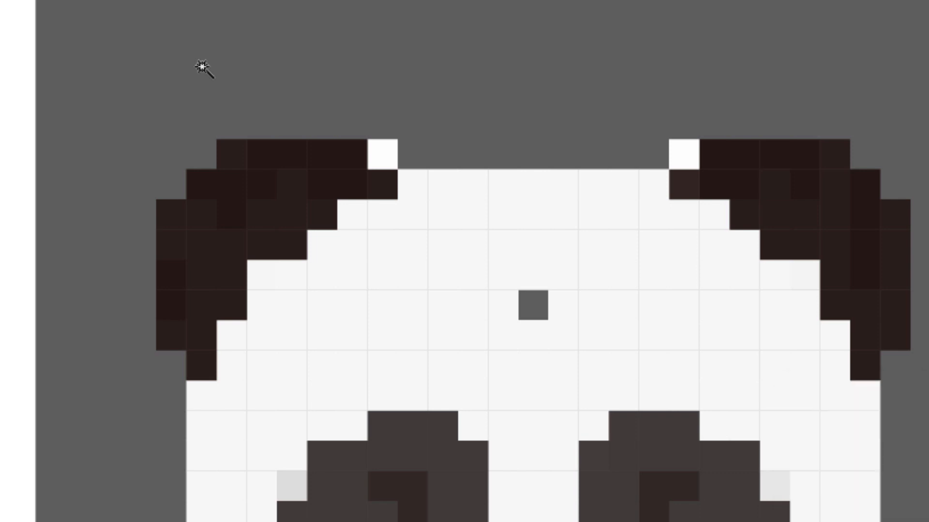
pyautogui.press('a')
pyautogui.click(552, 373)
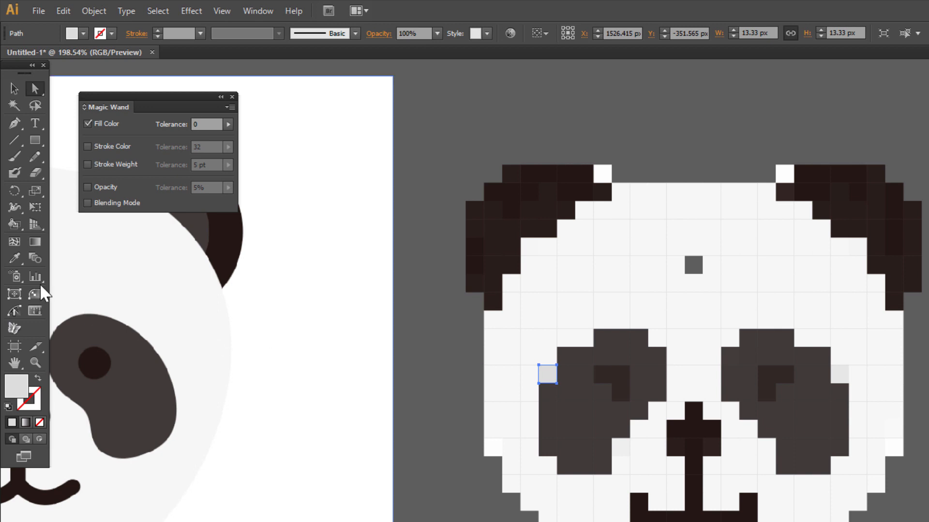
pyautogui.click(15, 259)
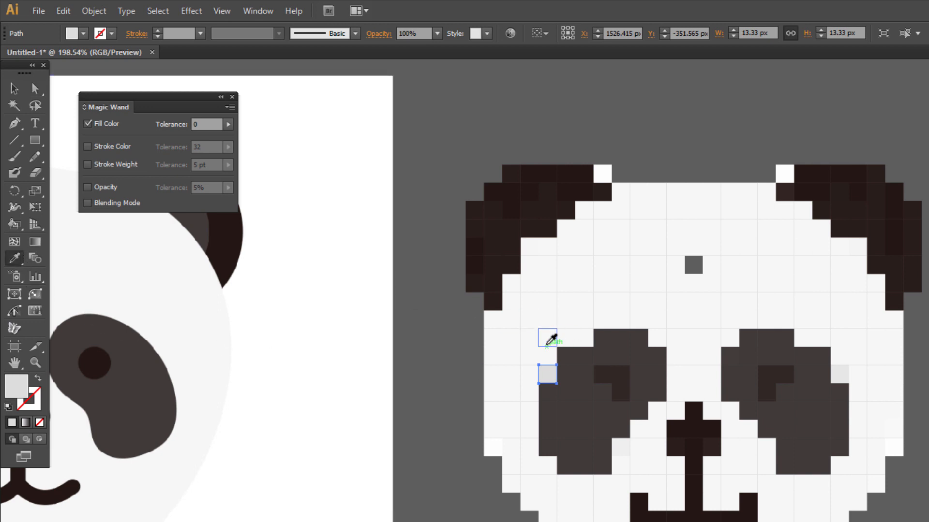
pyautogui.click(553, 345)
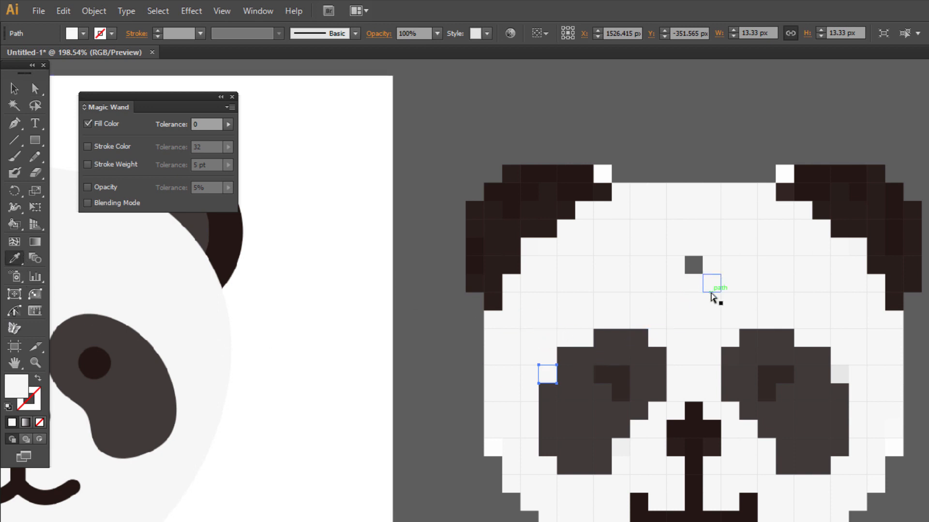
# Give the light-grey square beside the right eye the neighbouring white fill.
pyautogui.click(35, 88)
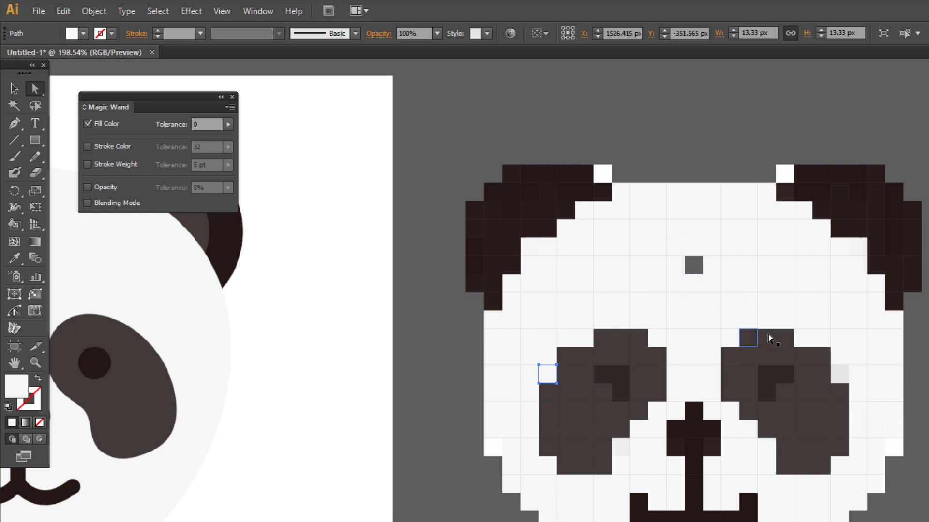
pyautogui.click(603, 174)
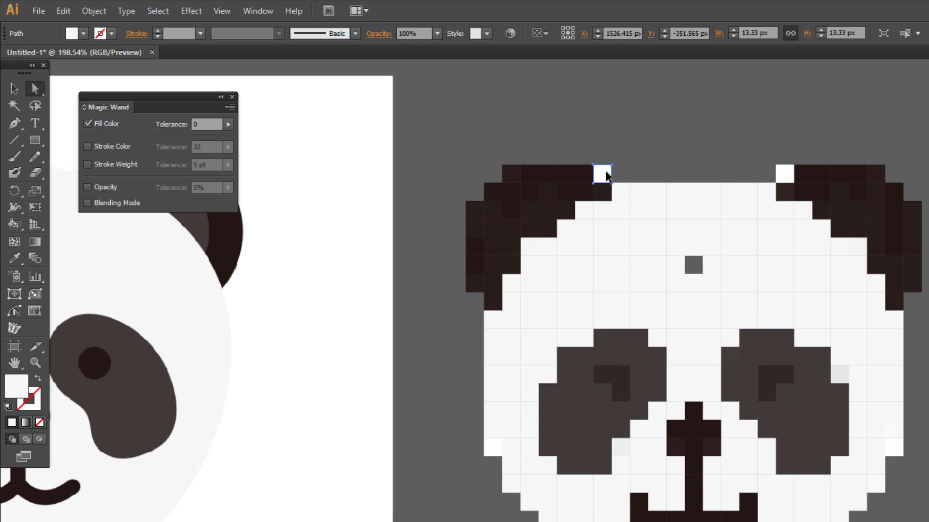
pyautogui.click(840, 373)
pyautogui.click(15, 258)
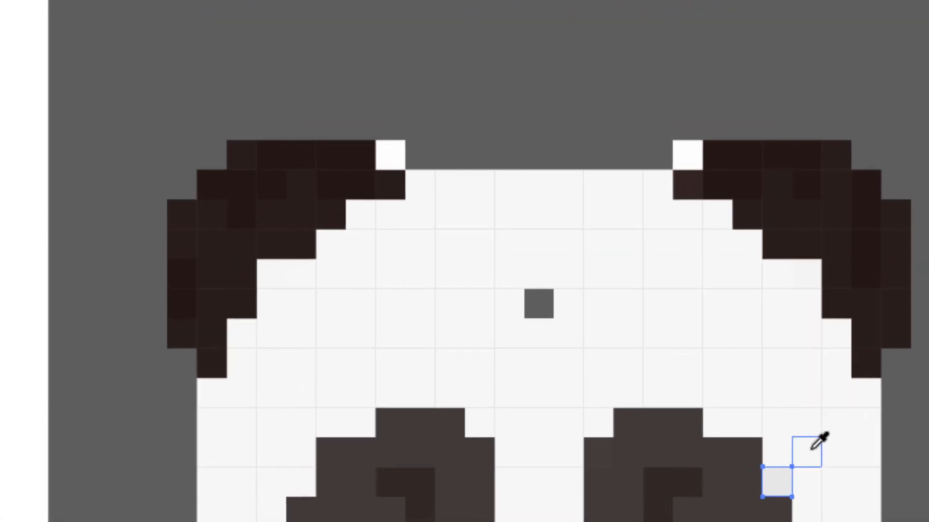
pyautogui.click(861, 357)
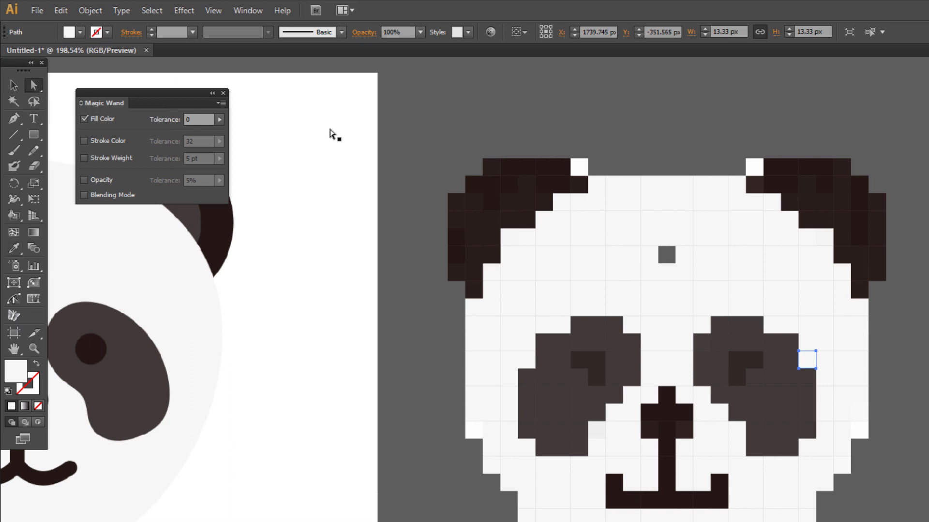
# Delete the white squares atop the left and right ears.
pyautogui.click(579, 170)
pyautogui.press('Delete')
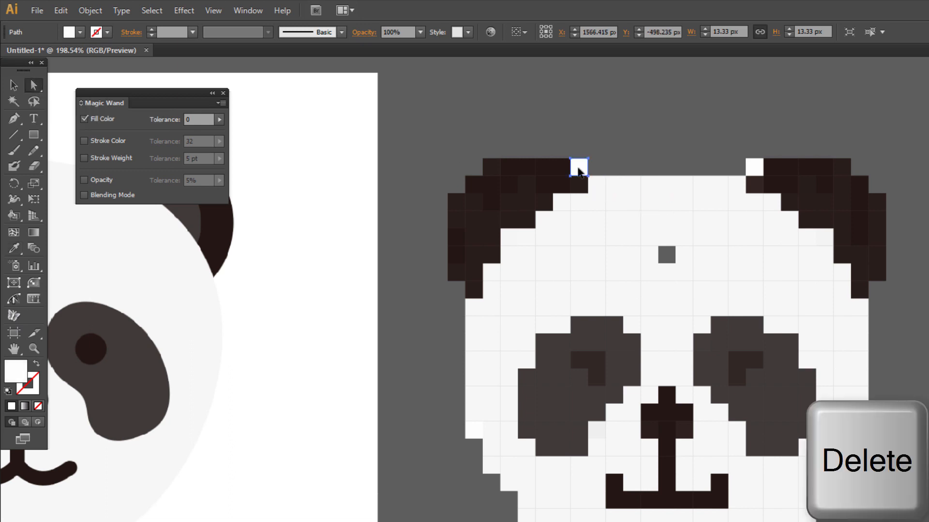
pyautogui.press('Delete')
pyautogui.click(755, 173)
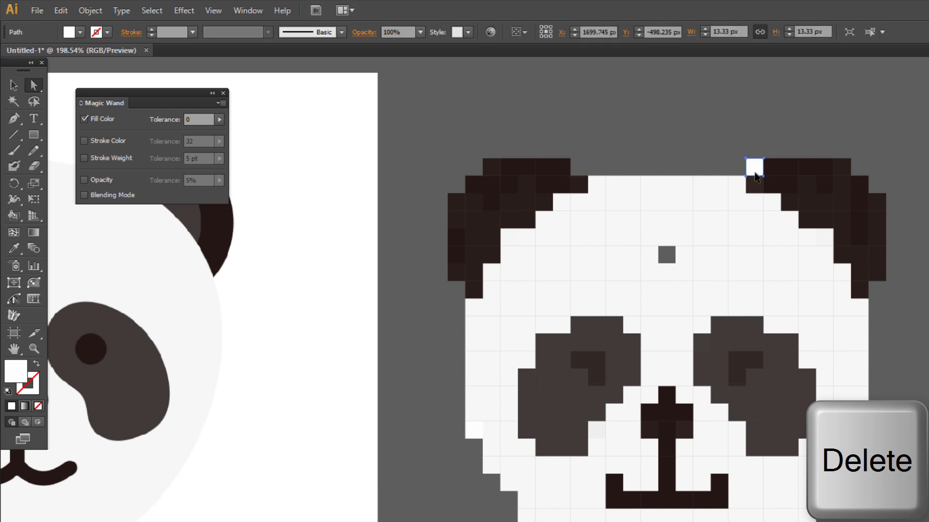
pyautogui.press('Delete')
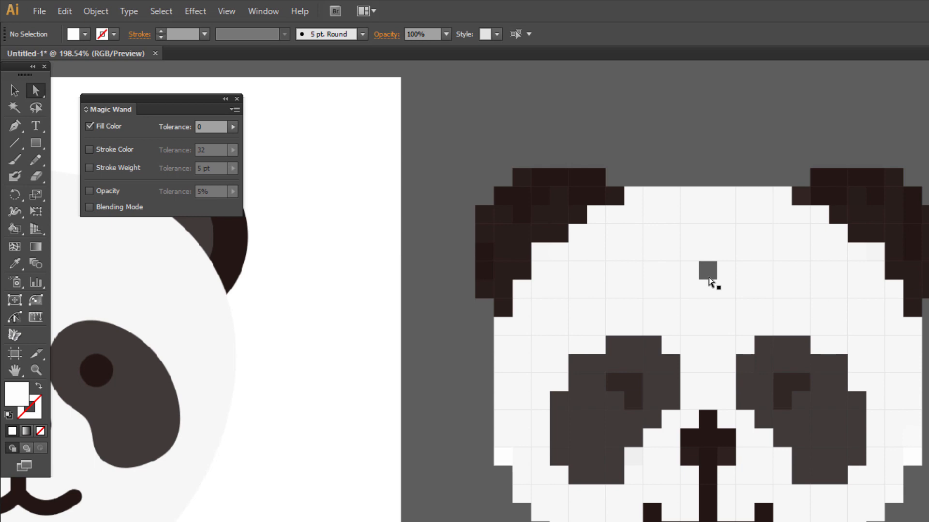
# Show the Pathfinder panel and Magic Wand-select the panda's white face squares.
pyautogui.click(267, 13)
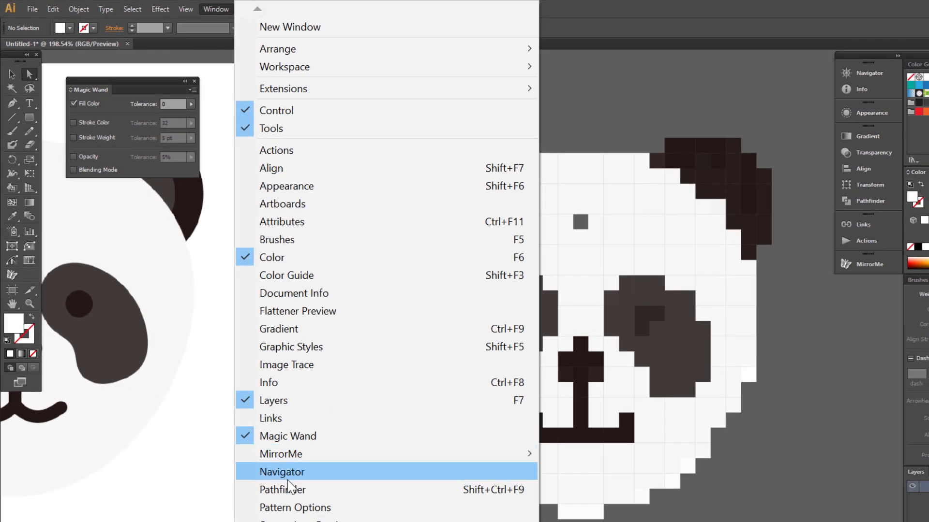
pyautogui.click(289, 490)
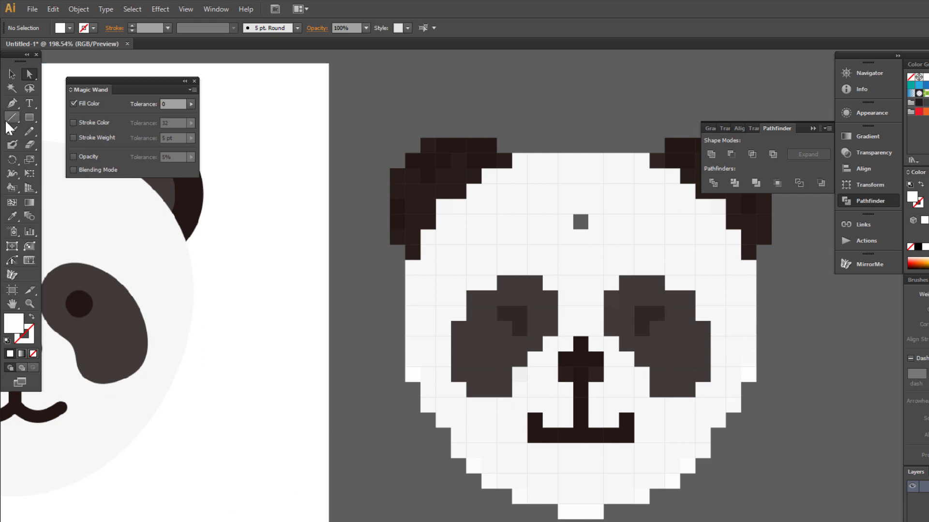
pyautogui.click(12, 89)
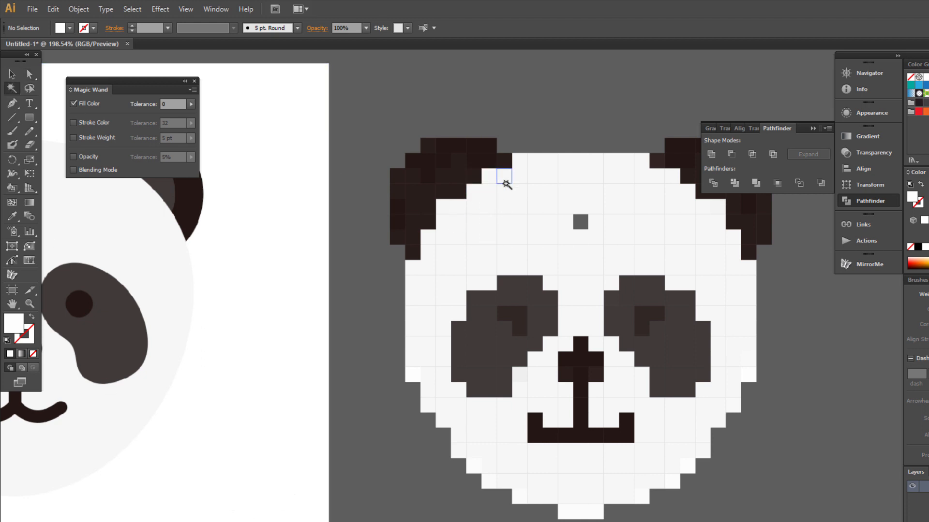
pyautogui.click(510, 200)
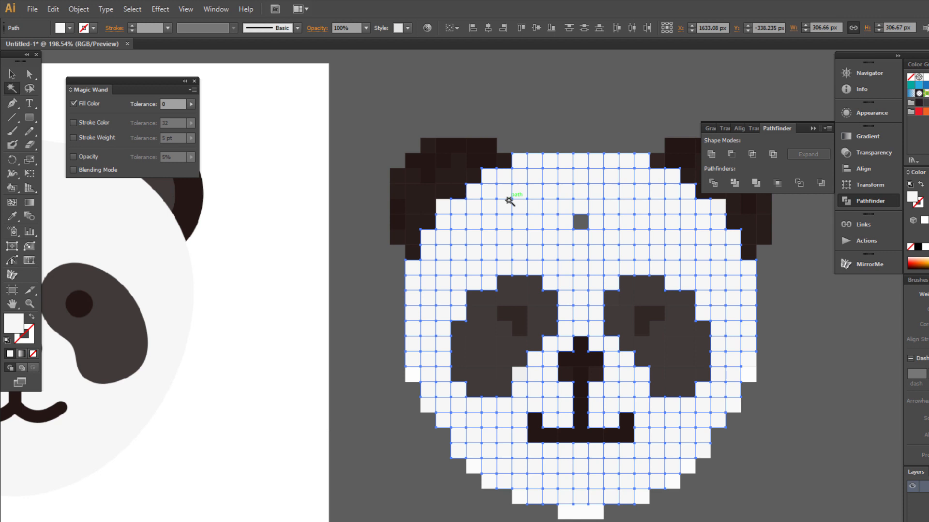
# Raise the Fill Color tolerance to 4, reselect all white pixels, and Unite them.
pyautogui.click(170, 104)
pyautogui.write('4')
pyautogui.press('Return')
pyautogui.click(456, 485)
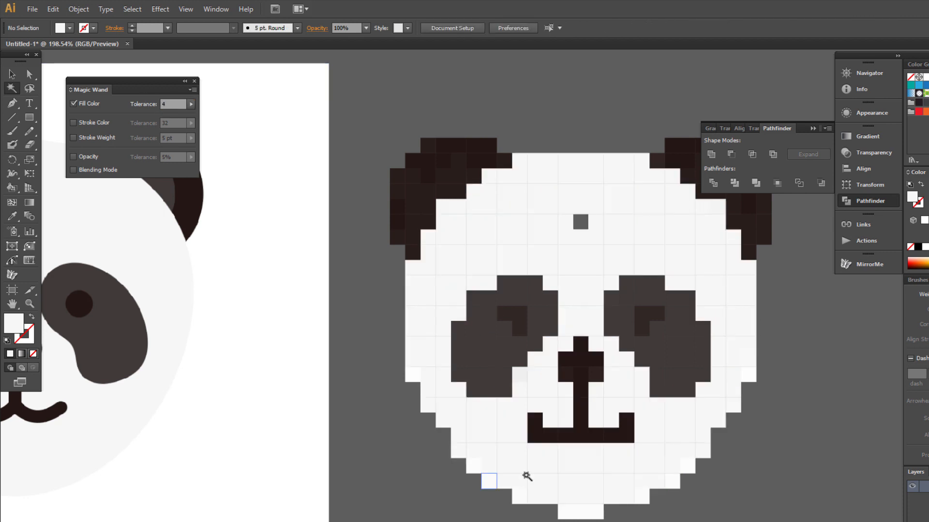
pyautogui.click(553, 273)
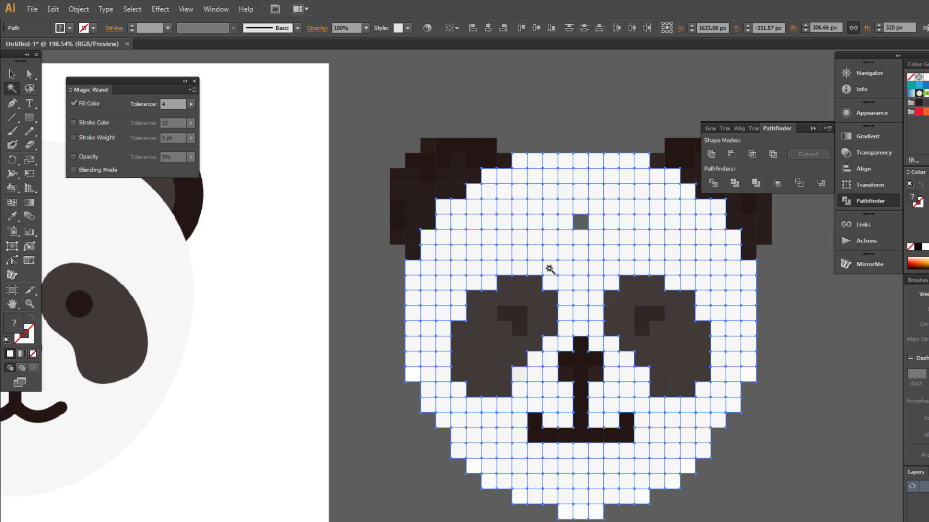
pyautogui.click(710, 153)
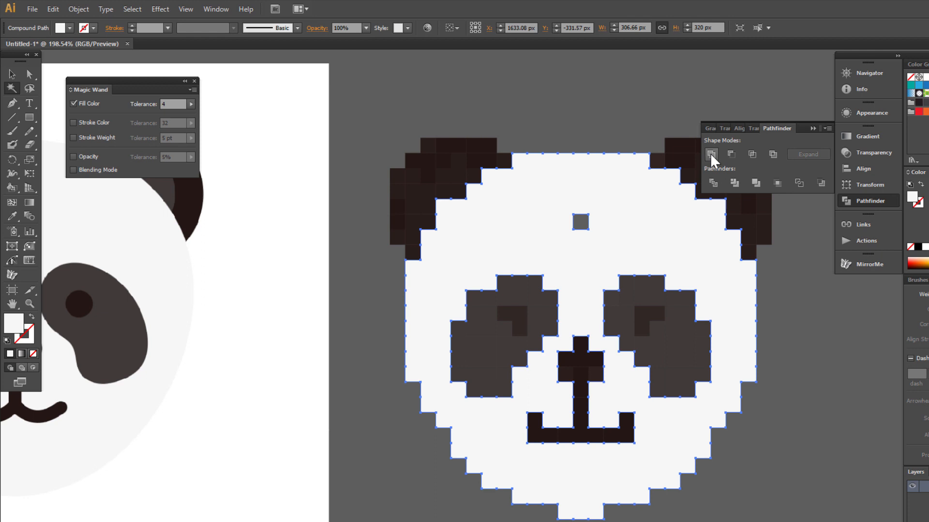
# Unite the dark ear, nose and mouth tiles, the grey eye patches and the pupils separately.
pyautogui.click(463, 164)
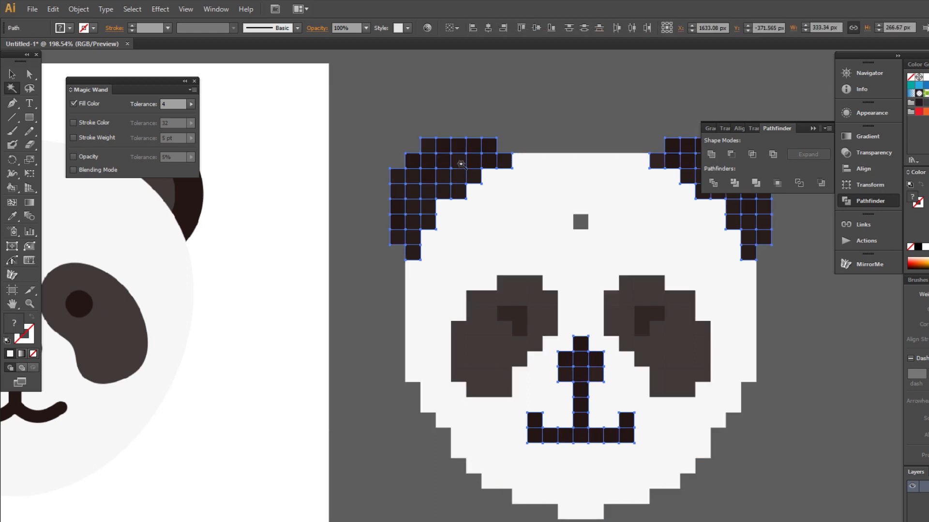
pyautogui.click(711, 154)
pyautogui.click(526, 294)
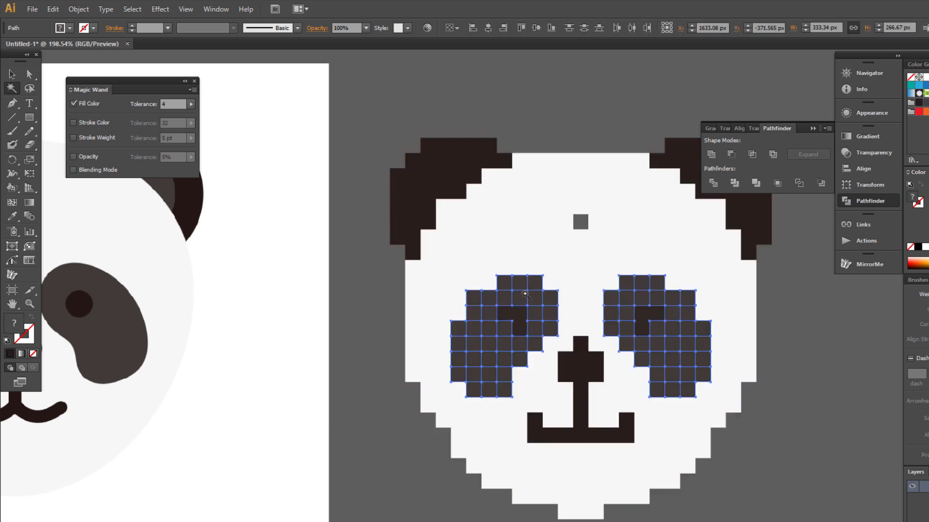
pyautogui.click(711, 154)
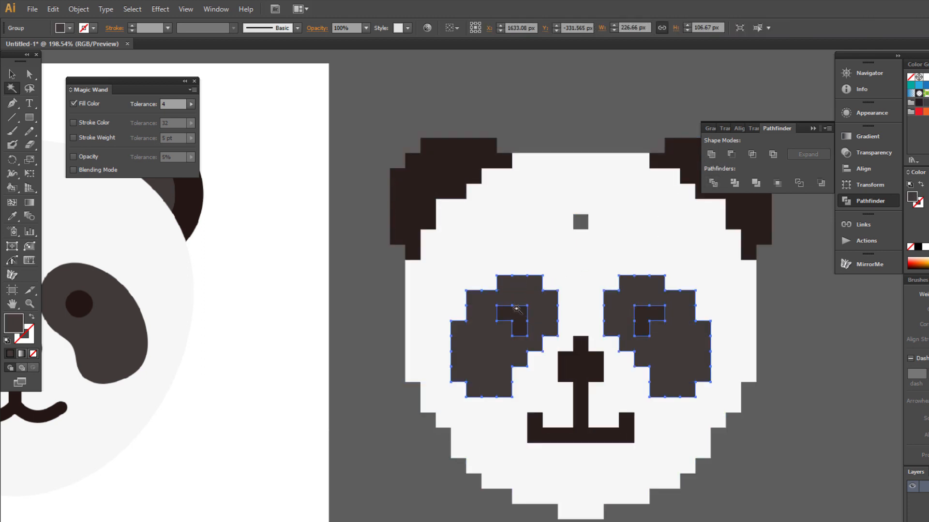
pyautogui.click(516, 316)
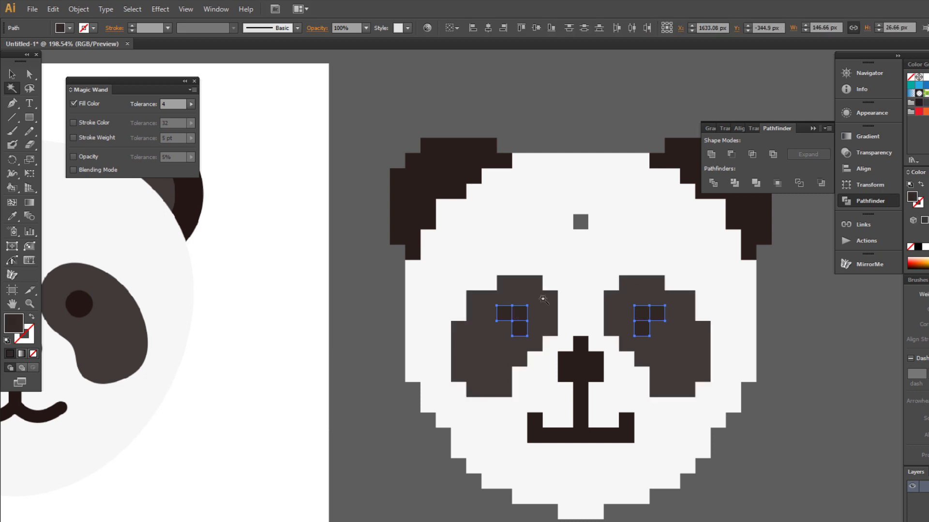
pyautogui.click(711, 154)
pyautogui.click(587, 365)
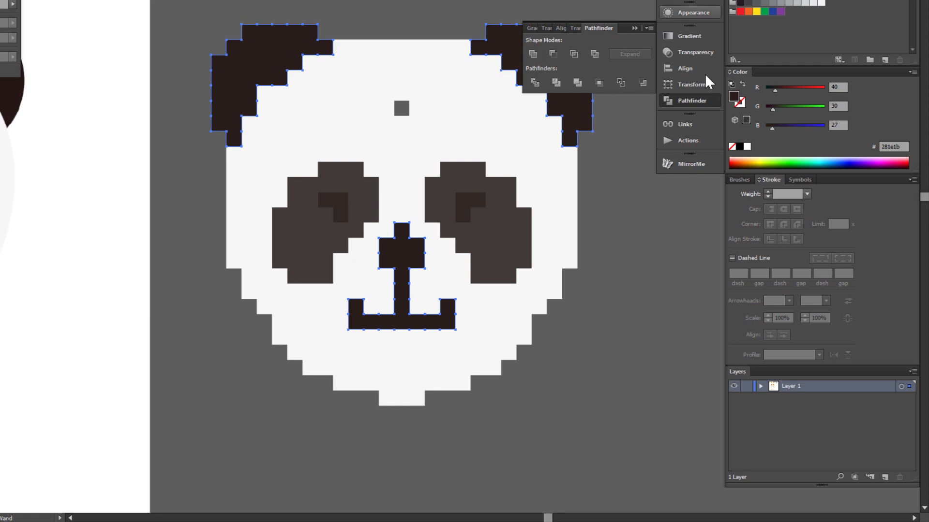
# Expand Layer 1 and its nested groups, then target the white face's Compound Path.
pyautogui.click(760, 386)
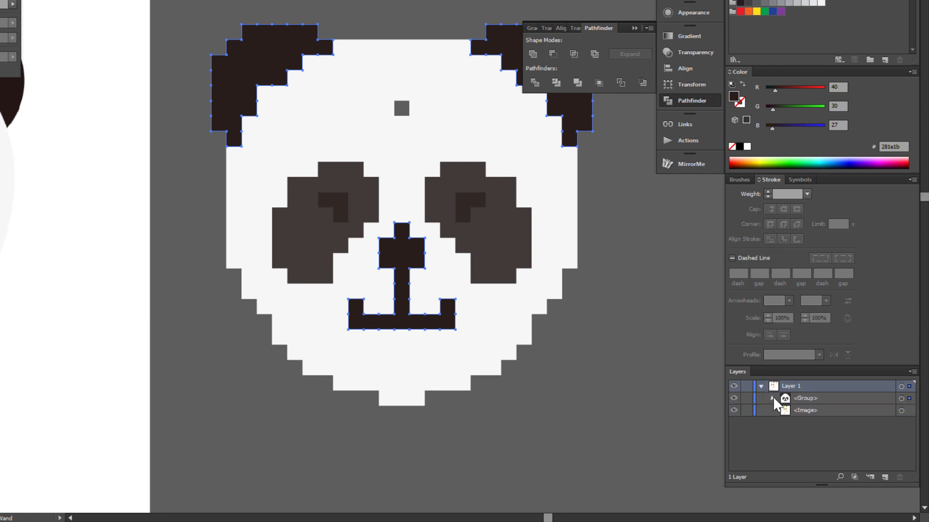
pyautogui.click(772, 398)
pyautogui.click(784, 410)
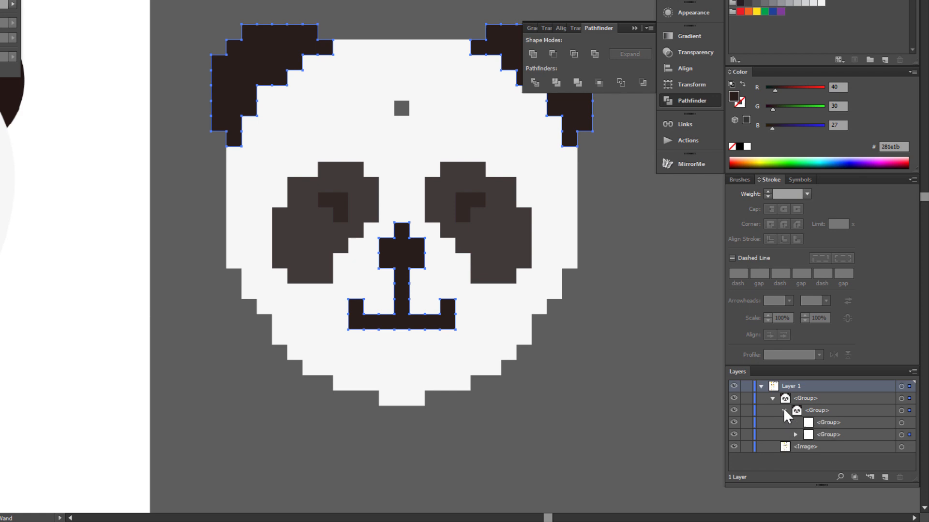
pyautogui.click(795, 434)
pyautogui.scroll(-2, 798, 441)
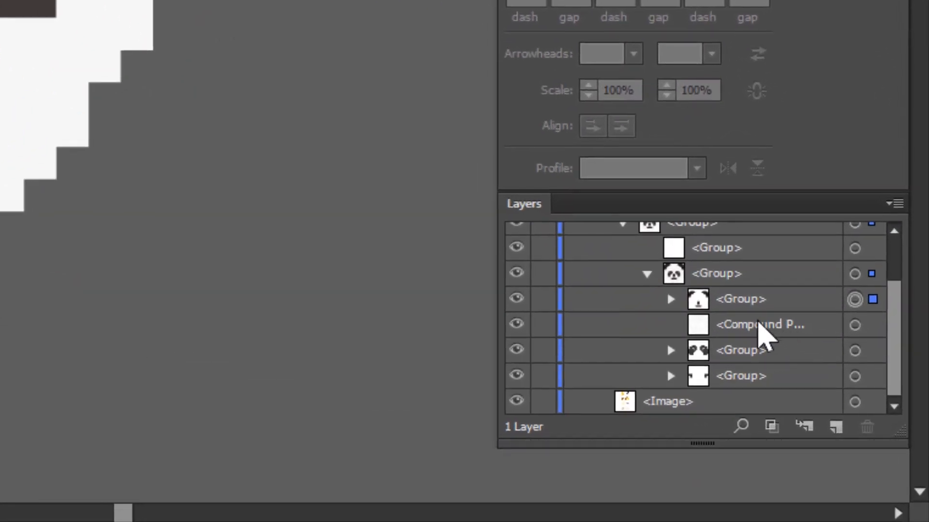
pyautogui.click(855, 325)
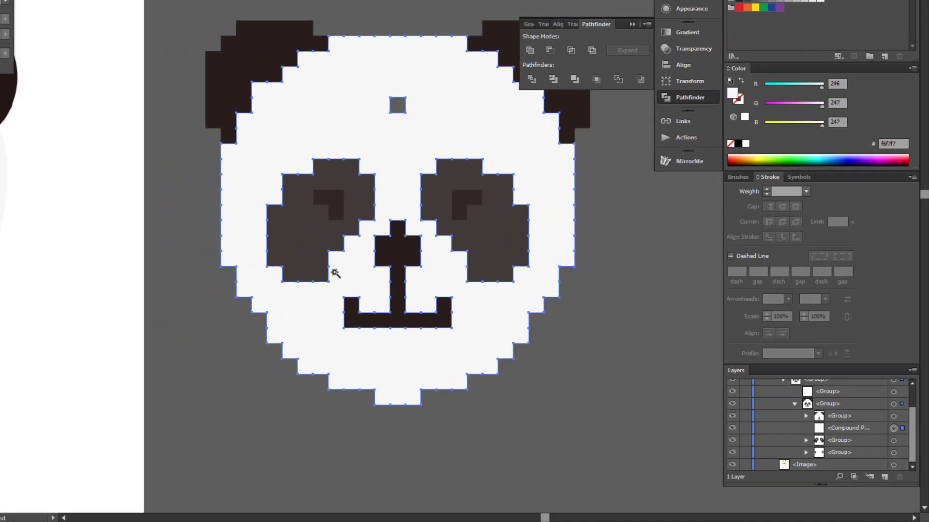
# Drag the left eye off the panda to inspect it, then undo the move.
pyautogui.press('v')
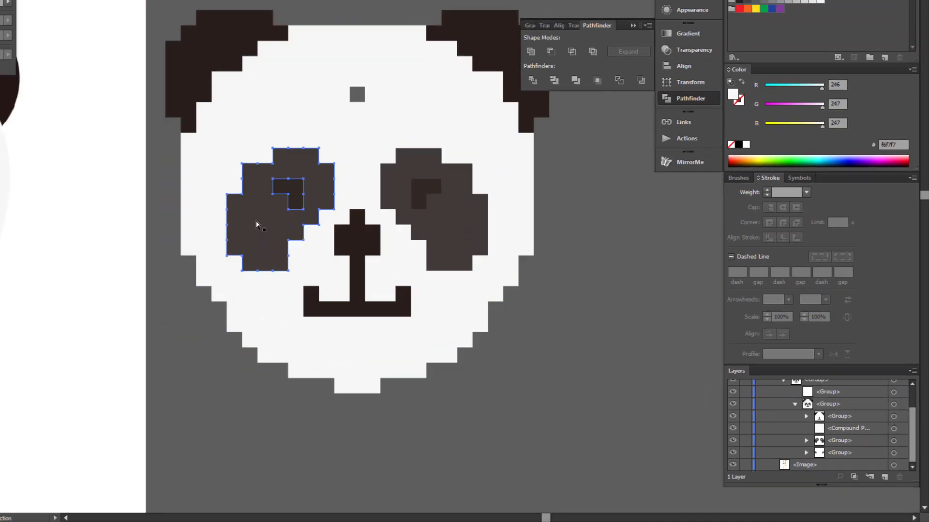
pyautogui.moveTo(258, 224); pyautogui.dragTo(580, 257)
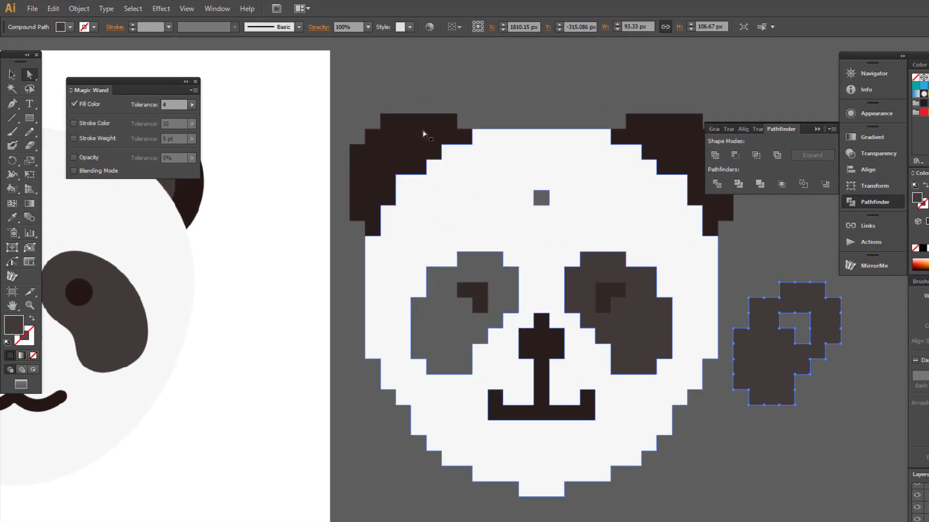
pyautogui.click(53, 8)
pyautogui.click(68, 25)
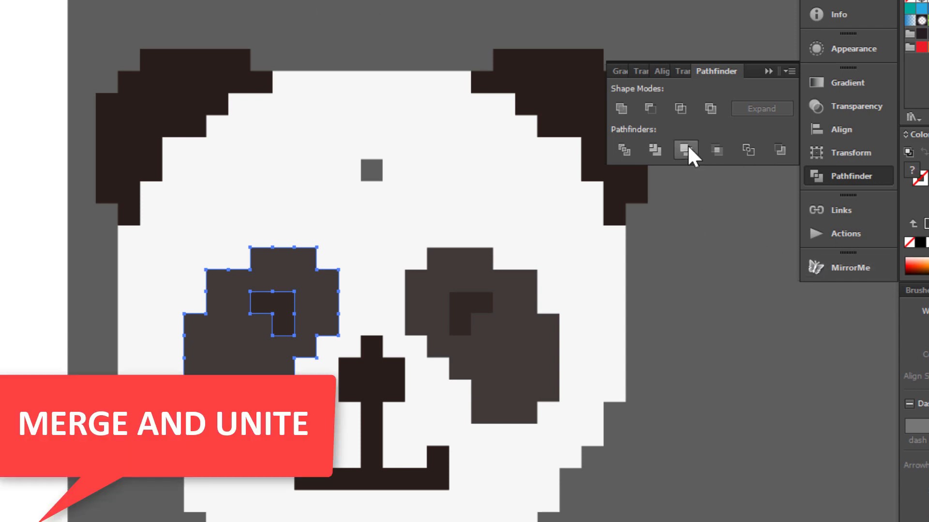
# Unite each eye patch with its pupil, then select and merge the face shapes.
pyautogui.click(626, 102)
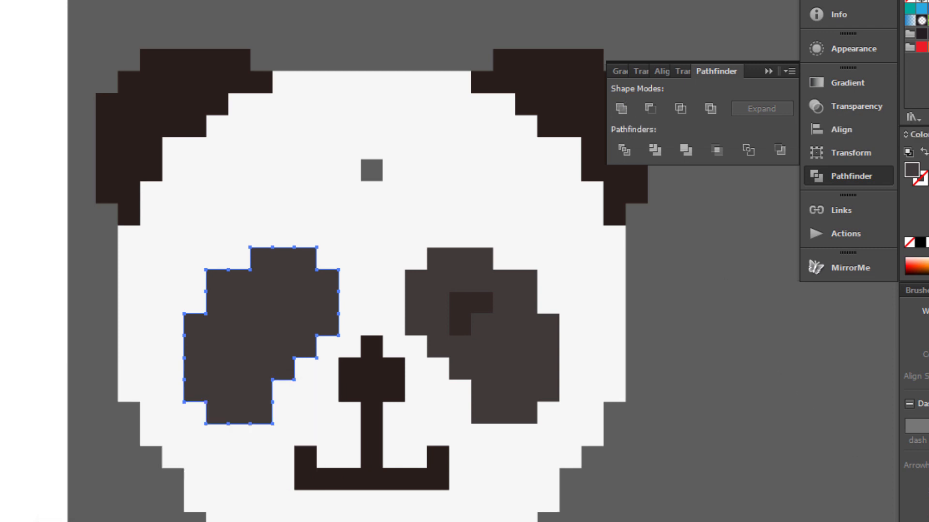
pyautogui.click(530, 380)
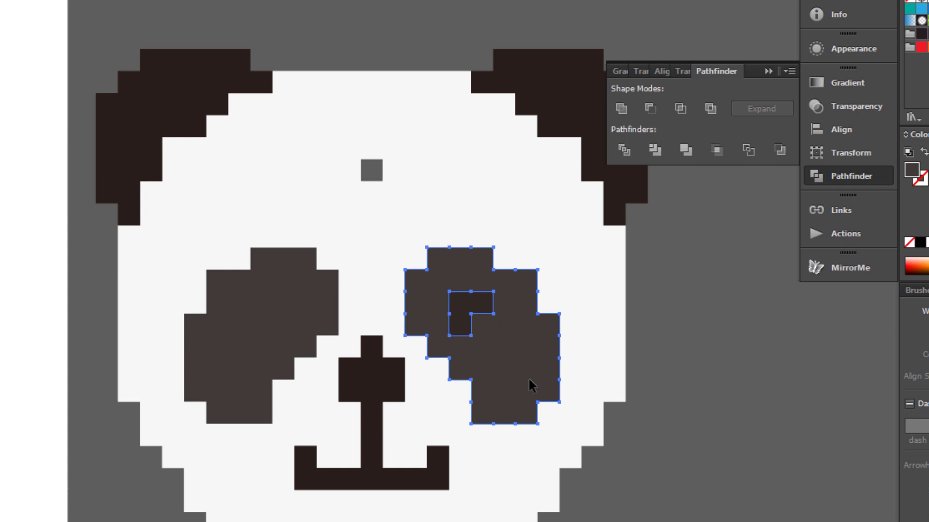
pyautogui.click(686, 149)
pyautogui.click(621, 106)
pyautogui.click(419, 150)
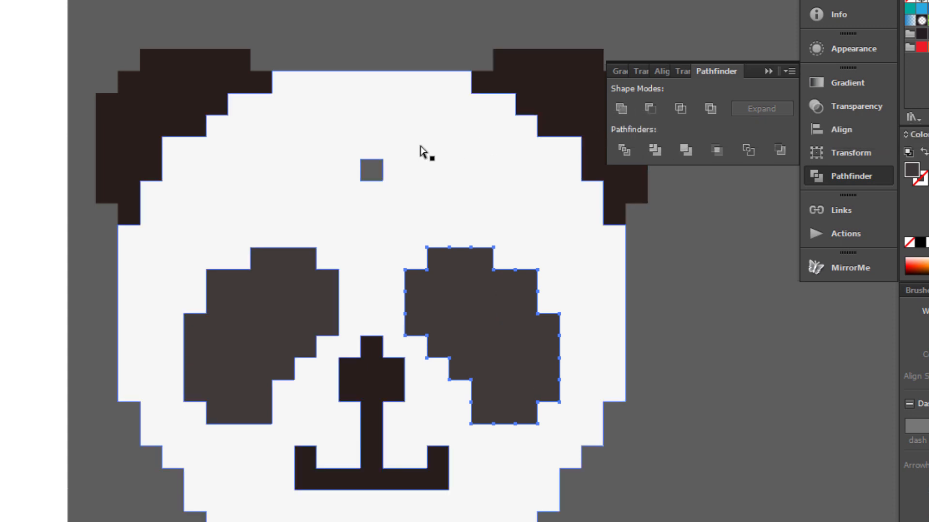
pyautogui.click(683, 151)
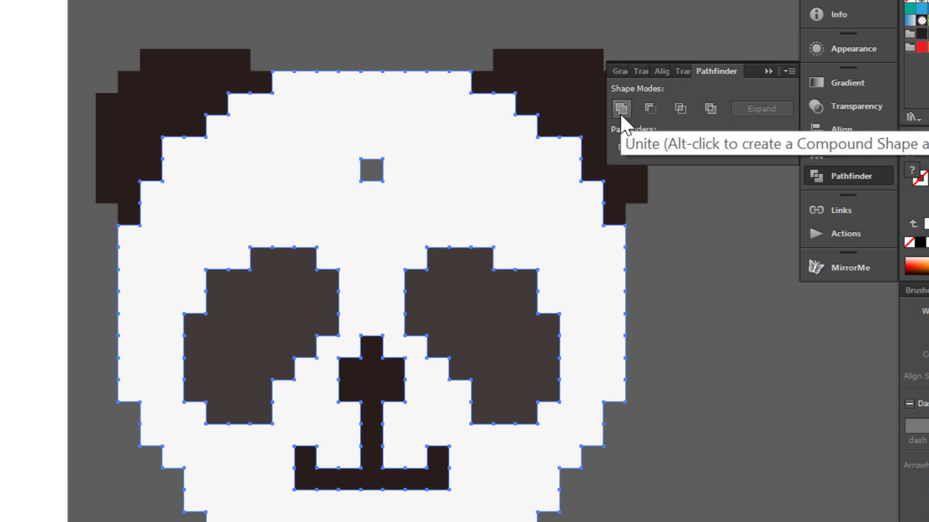
# Unite the face, move its path and the eye group lower in Layers, then deselect.
pyautogui.click(620, 110)
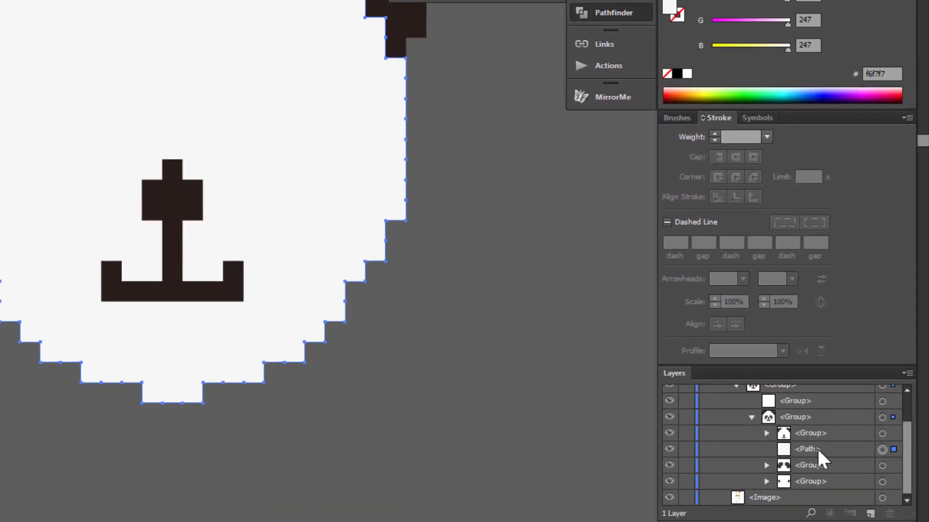
pyautogui.moveTo(817, 448); pyautogui.dragTo(817, 486)
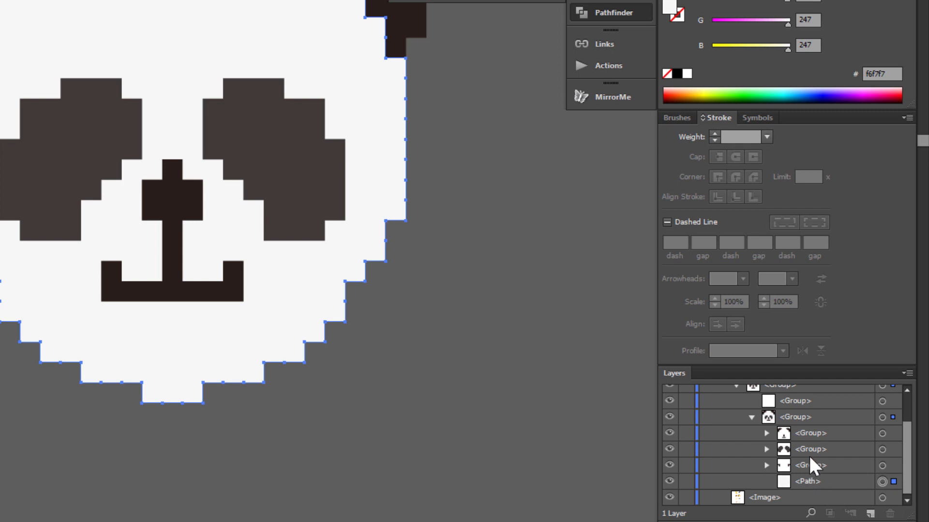
pyautogui.moveTo(811, 447); pyautogui.dragTo(808, 468)
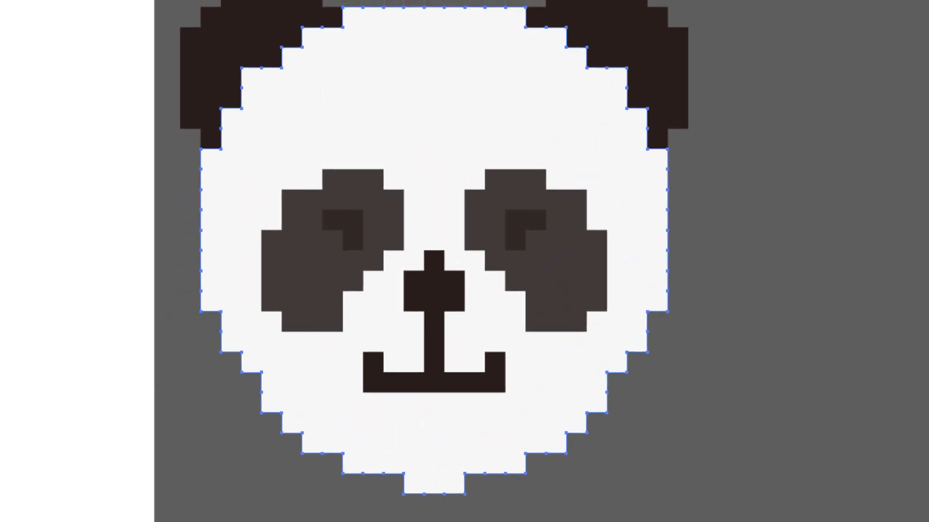
pyautogui.hscroll(-1, 464, 261)
pyautogui.scroll(1, 464, 262)
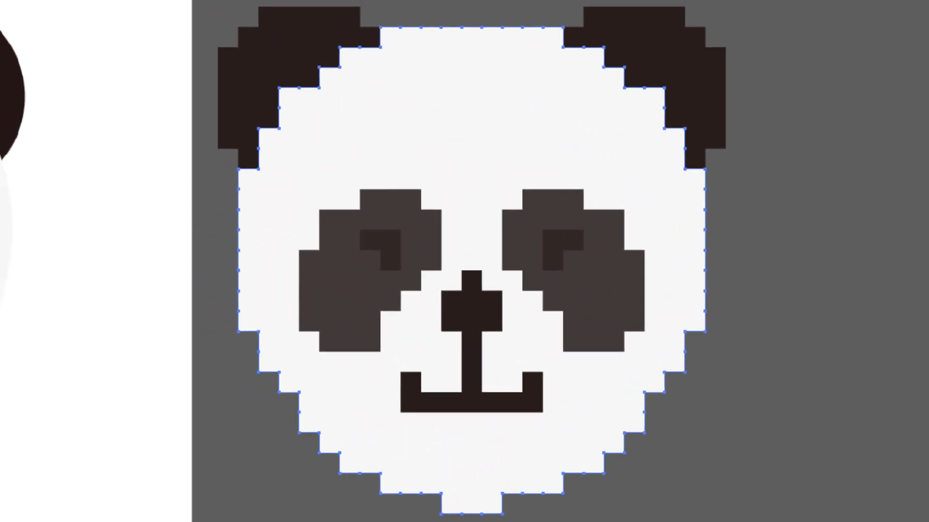
pyautogui.hotkey('ctrl', 'shift', 'a')
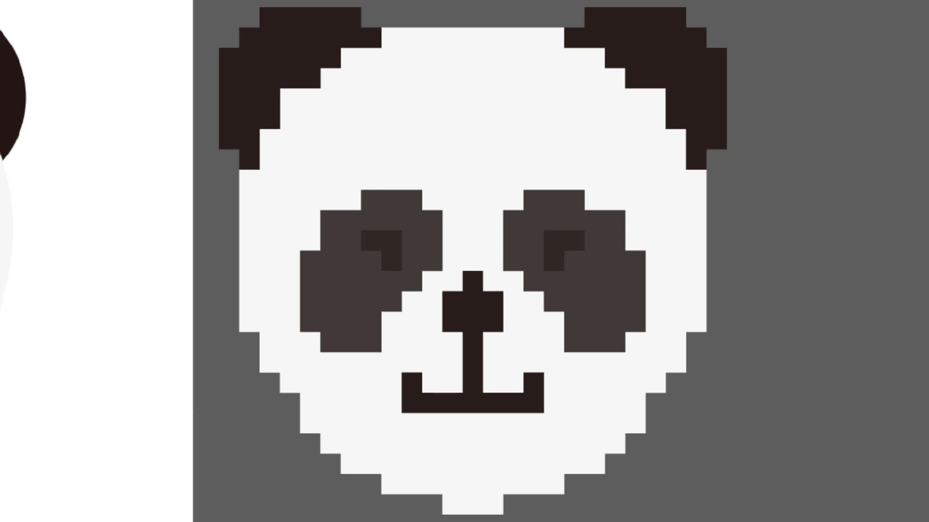